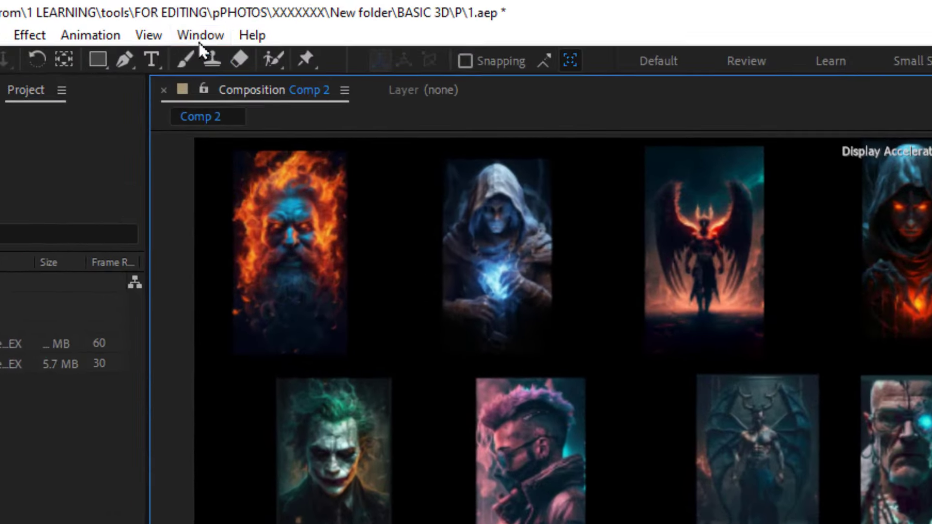
# Show the Align panel and centre the Joker portrait under the fiery-face portrait
pyautogui.click(200, 37)
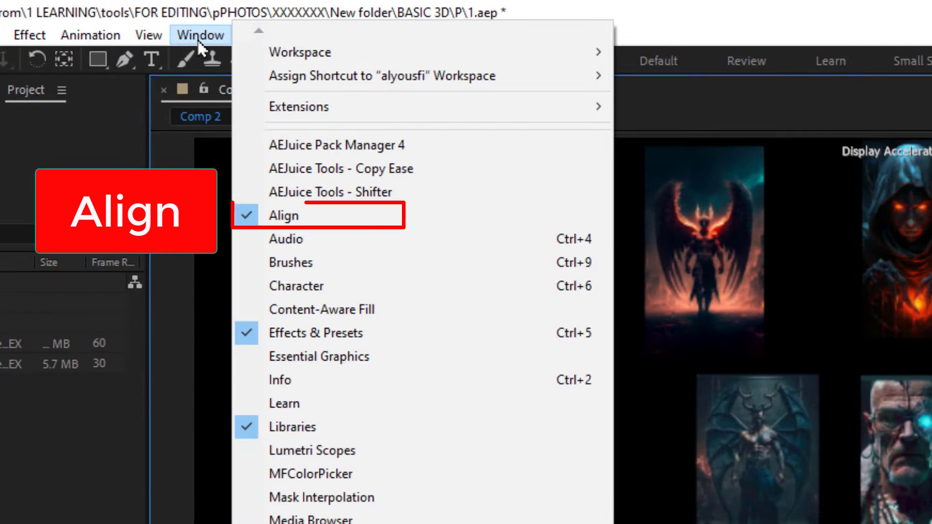
pyautogui.click(319, 214)
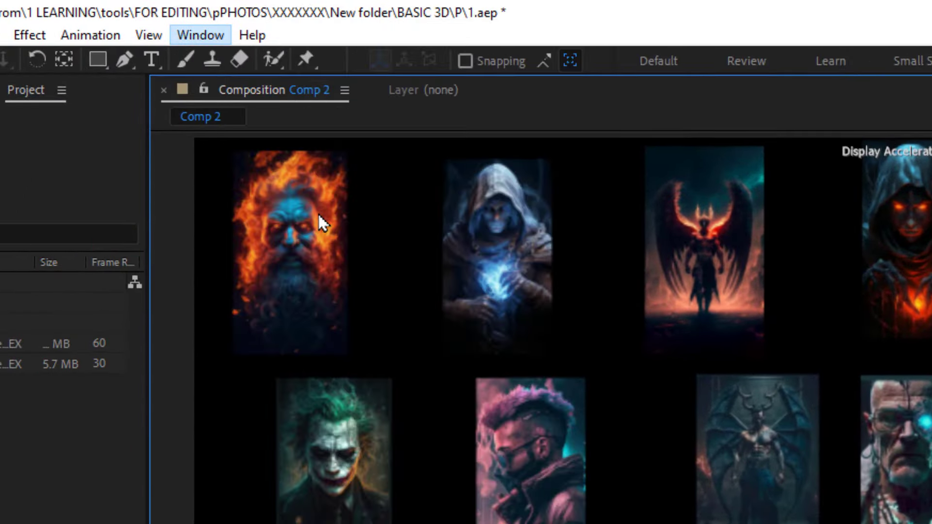
pyautogui.click(315, 256)
pyautogui.keyDown('shift'); pyautogui.click(325, 461); pyautogui.keyUp('shift')
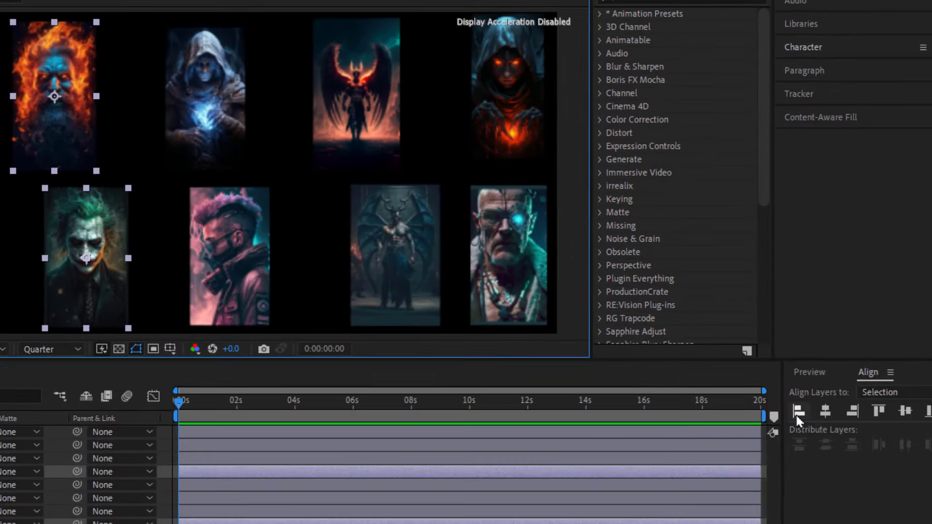
pyautogui.click(797, 414)
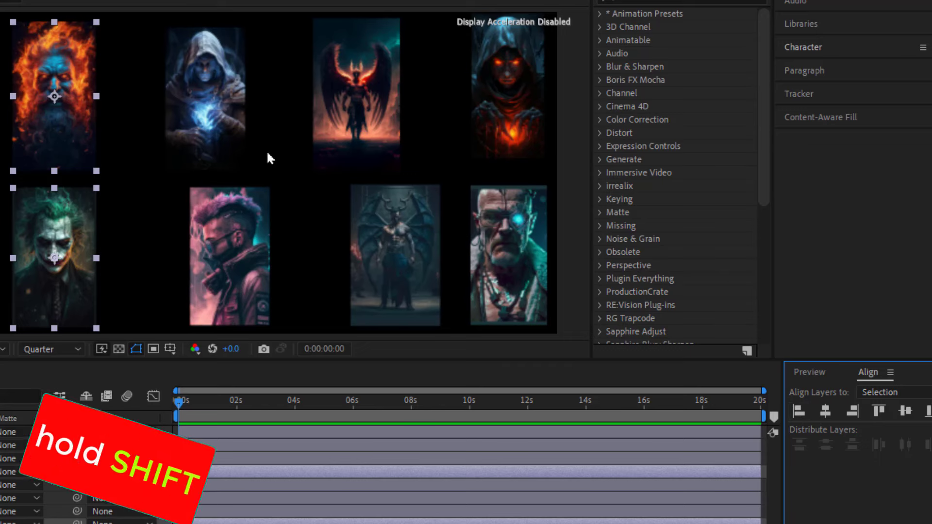
# Centre the pink-haired portrait under the hooded figure and align the two winged demons
pyautogui.click(223, 103)
pyautogui.keyDown('shift'); pyautogui.click(243, 246); pyautogui.keyUp('shift')
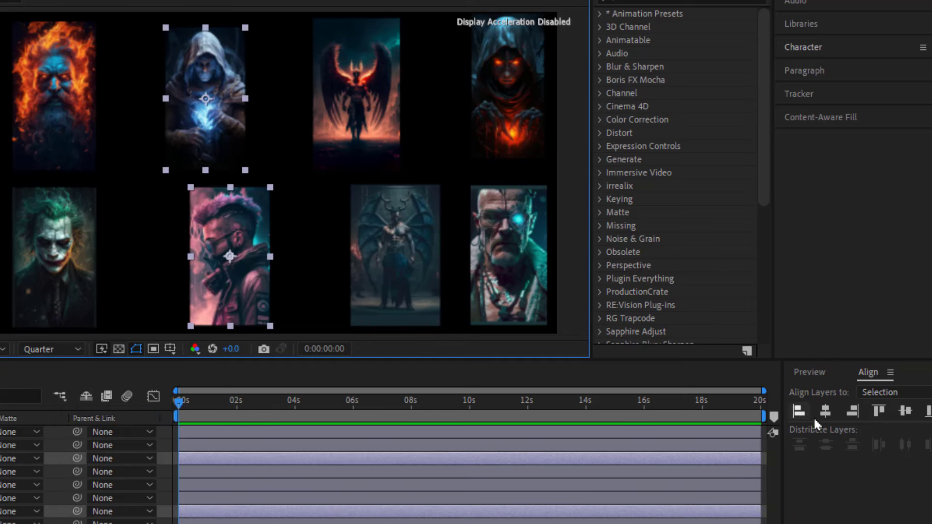
pyautogui.click(826, 410)
pyautogui.click(351, 124)
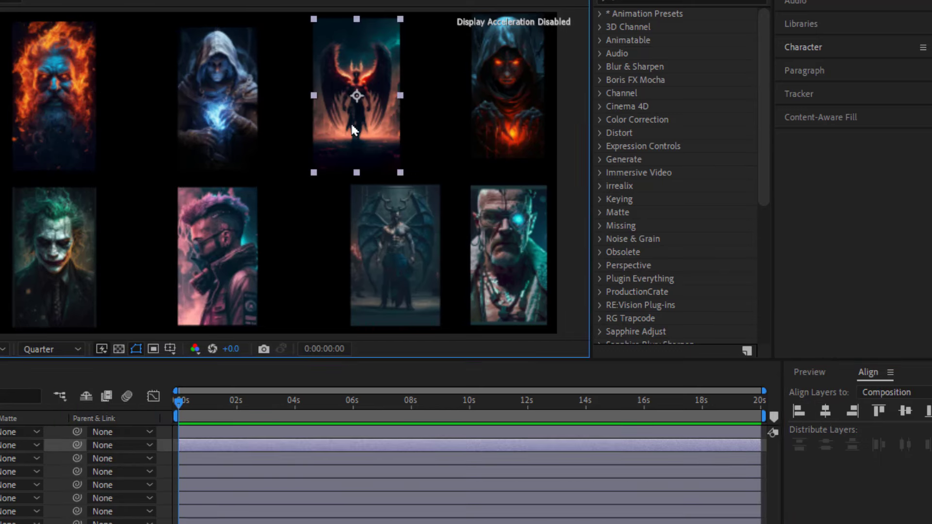
pyautogui.keyDown('shift'); pyautogui.click(389, 239); pyautogui.keyUp('shift')
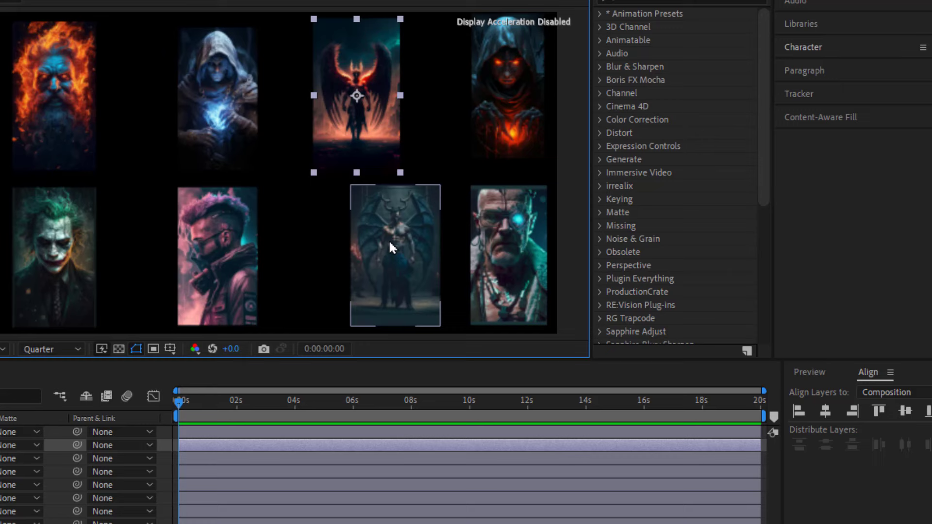
pyautogui.click(821, 421)
# Distribute the horizontal centres of the top row, then the bottom row, of four portraits
pyautogui.click(57, 113)
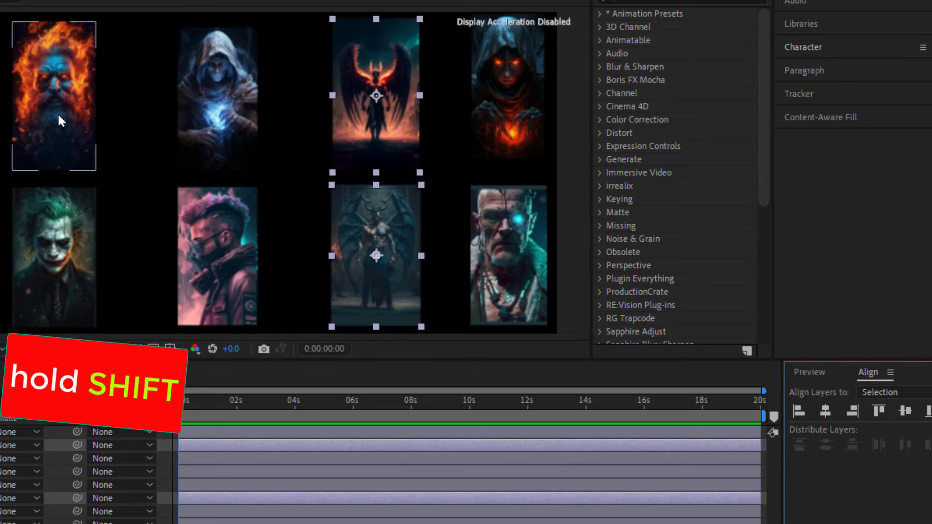
pyautogui.keyDown('shift'); pyautogui.click(224, 123); pyautogui.keyUp('shift')
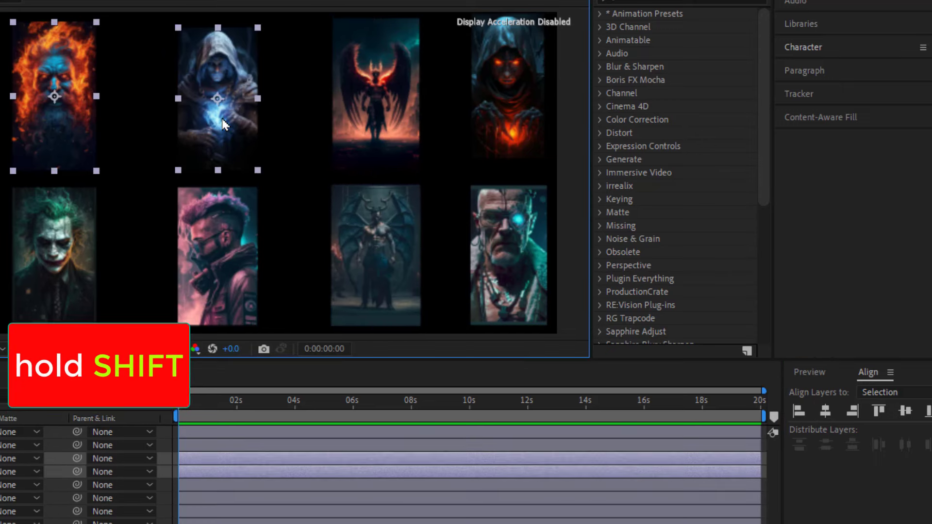
pyautogui.keyDown('shift'); pyautogui.click(500, 115); pyautogui.keyUp('shift')
pyautogui.click(906, 446)
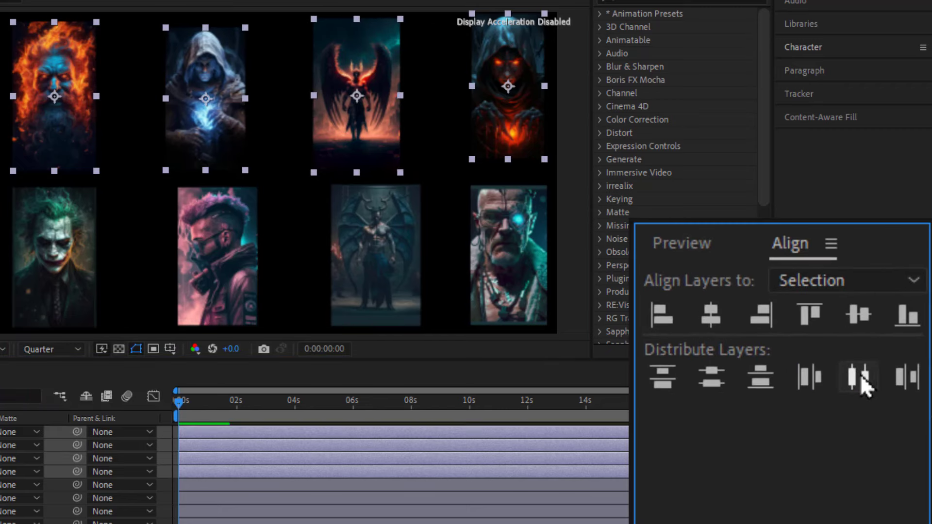
pyautogui.click(62, 239)
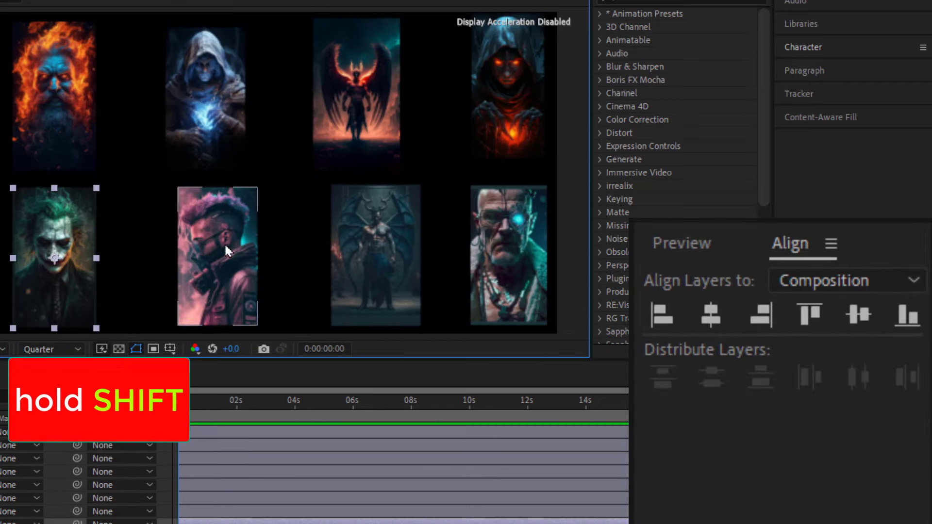
pyautogui.keyDown('shift'); pyautogui.click(497, 262); pyautogui.keyUp('shift')
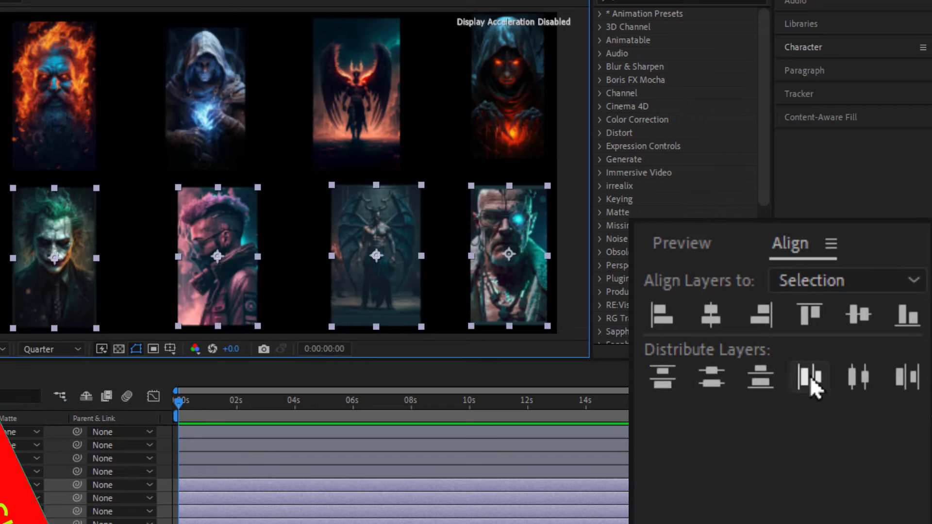
pyautogui.click(863, 382)
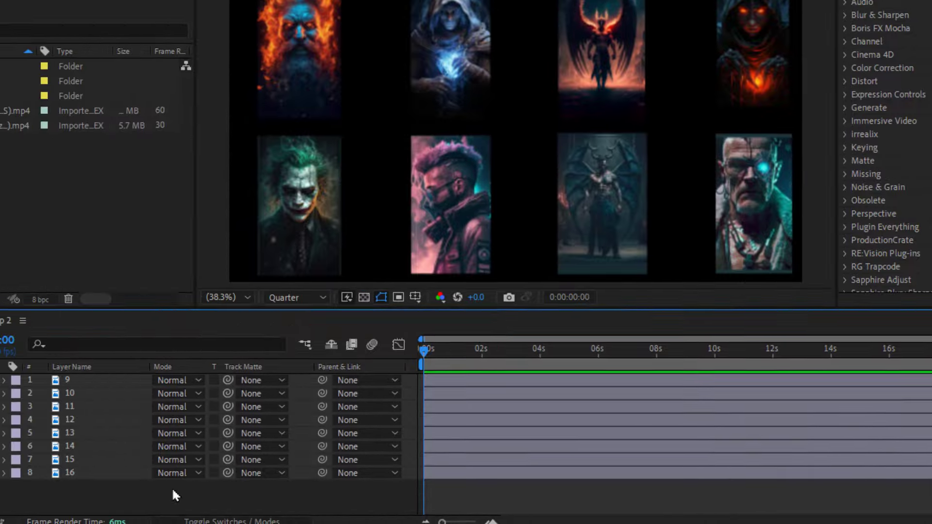
# Pre-compose all eight portrait layers into Pre-comp 5
pyautogui.moveTo(230, 485); pyautogui.dragTo(193, 391)
pyautogui.rightClick(193, 385)
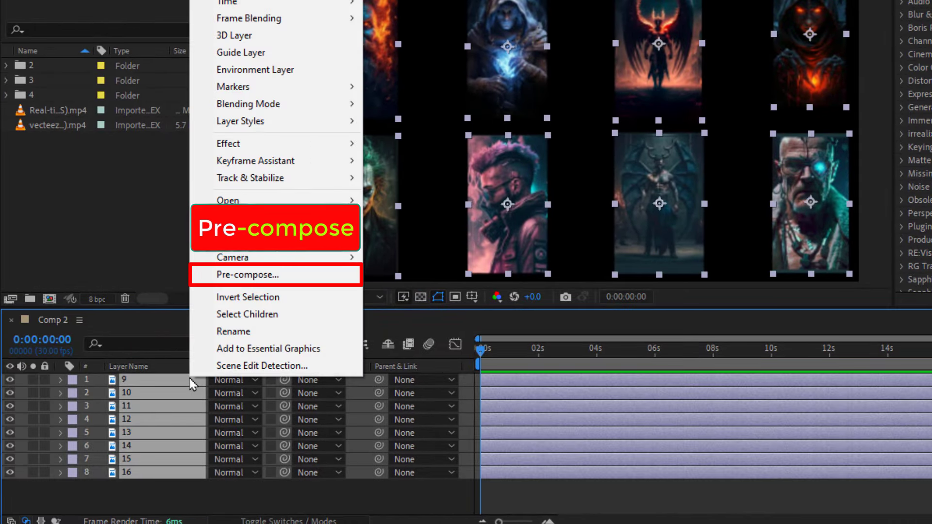
pyautogui.click(253, 277)
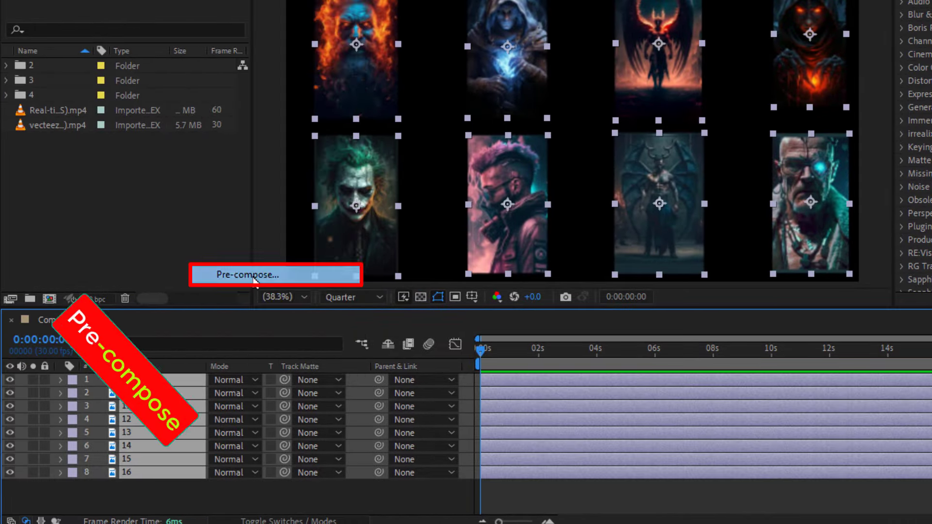
pyautogui.click(648, 305)
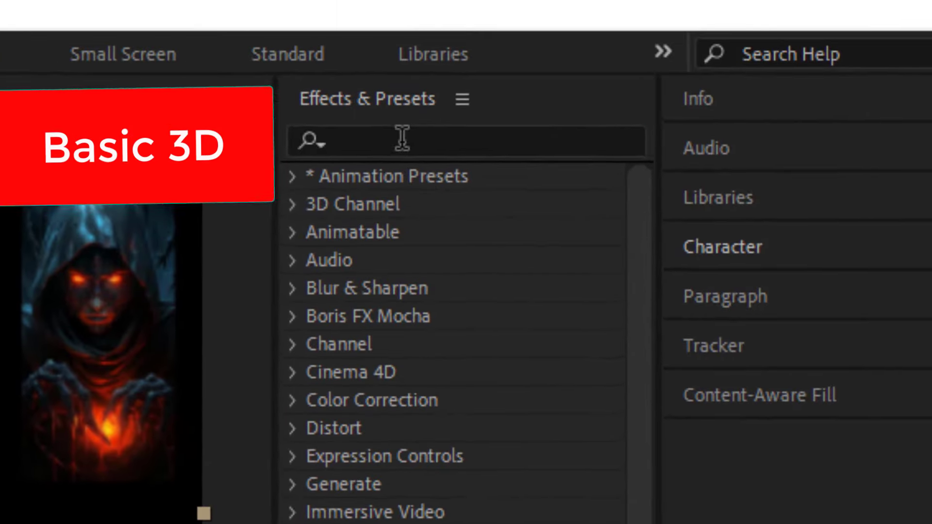
# Apply the Basic 3D effect to the Pre-comp 5 layer
pyautogui.click(458, 139)
pyautogui.write('basic')
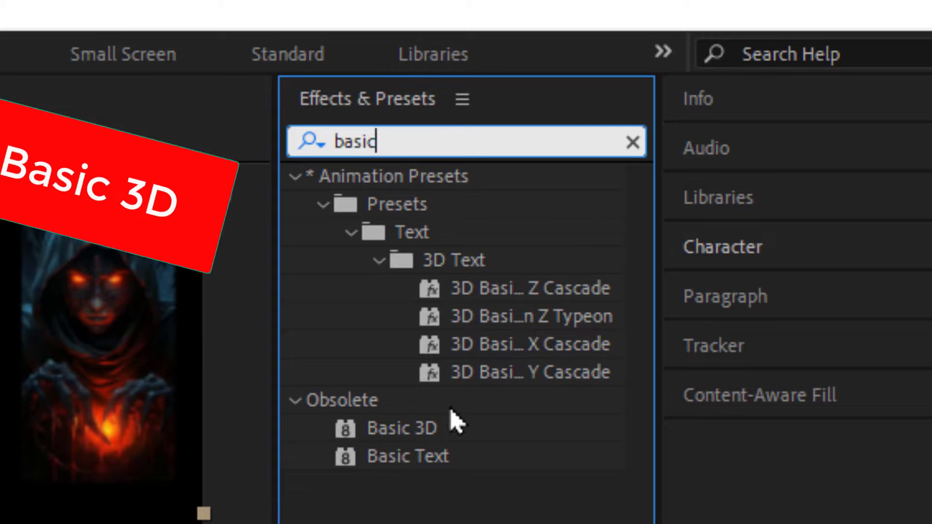
pyautogui.moveTo(444, 428); pyautogui.dragTo(369, 461)
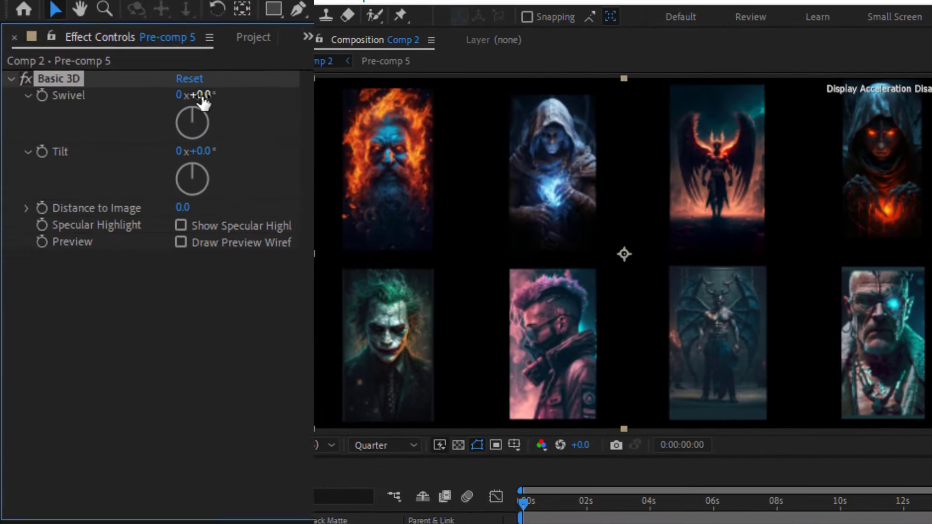
# Test Swivel and Tilt, undo both back to 0°, and keyframe Tilt at 0°
pyautogui.moveTo(200, 97)
pyautogui.mouseDown()
pyautogui.moveTo(237, 97)
pyautogui.moveTo(183, 110)
pyautogui.mouseUp()
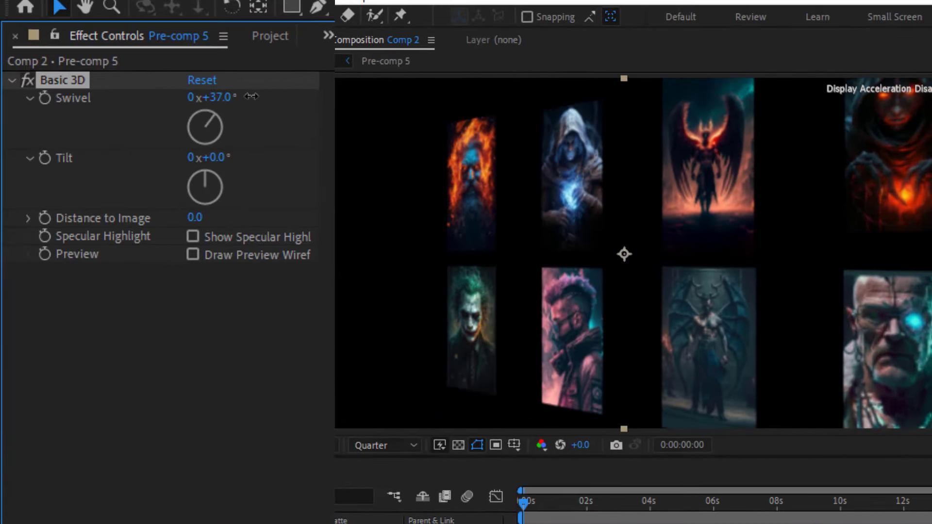
pyautogui.hotkey('ctrl', 'z')
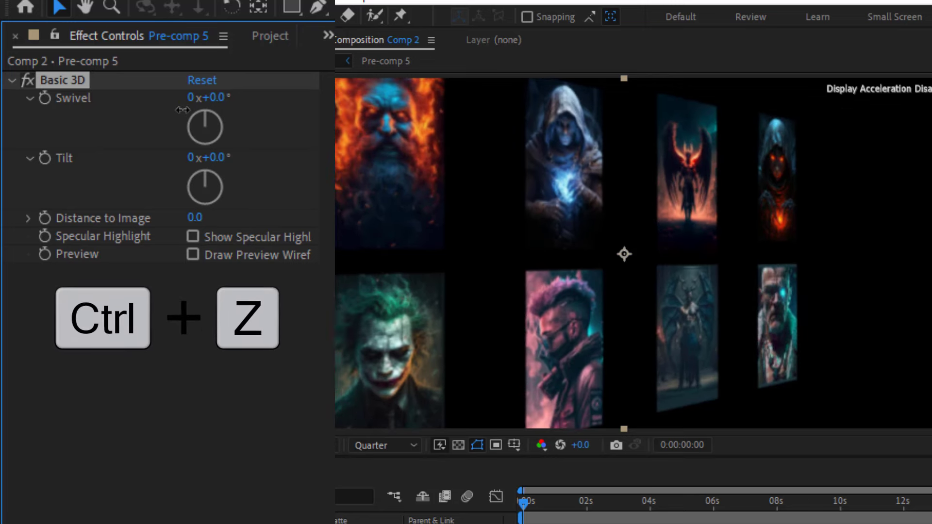
pyautogui.moveTo(218, 158); pyautogui.dragTo(188, 172)
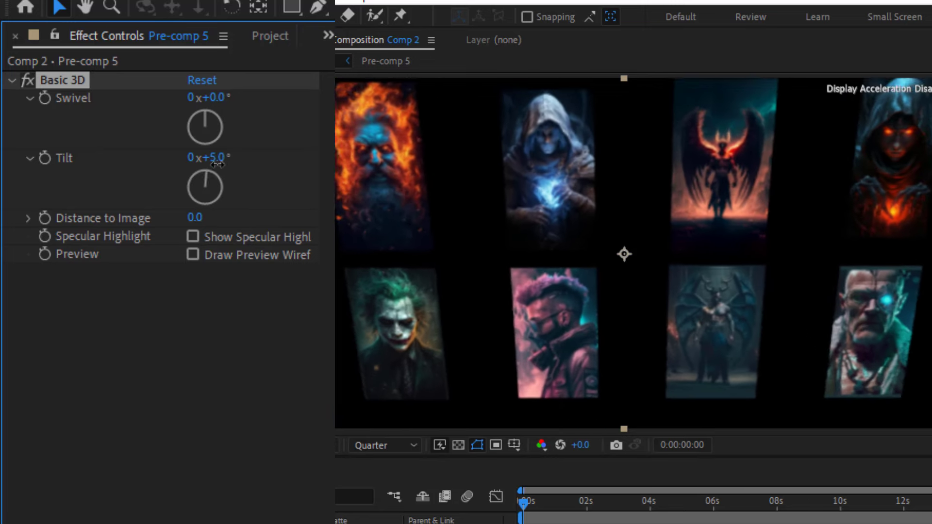
pyautogui.hotkey('ctrl', 'z')
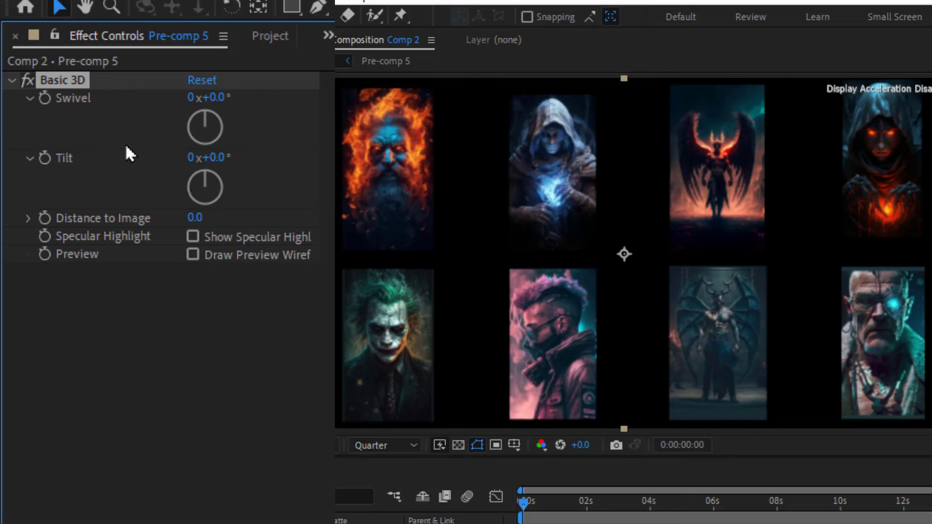
pyautogui.click(48, 158)
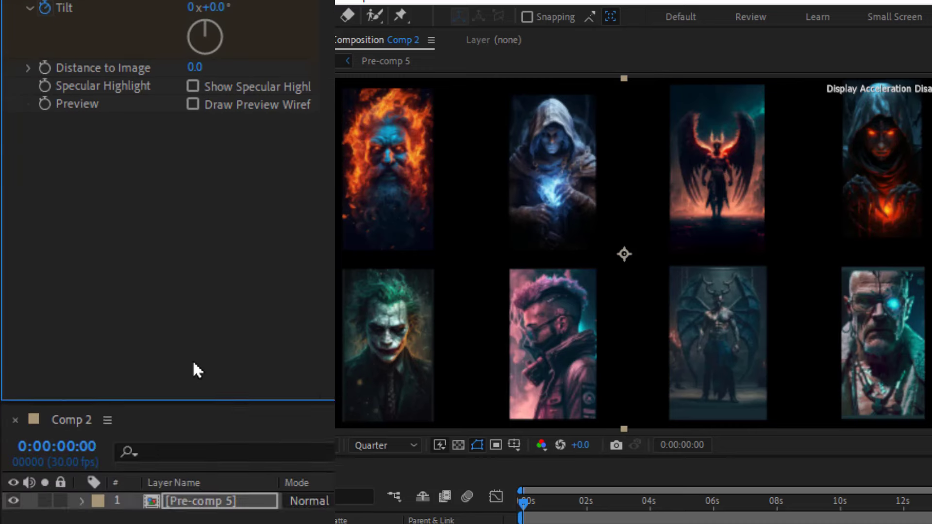
# Set opening Position and Scale keyframes with the portrait grid shrunk to 64%
pyautogui.press('u')
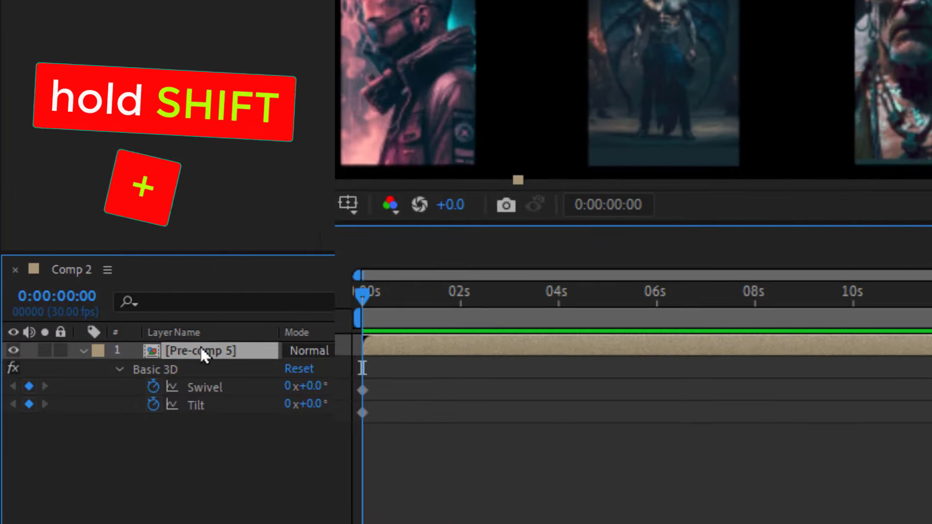
pyautogui.hotkey('shift', 'p')
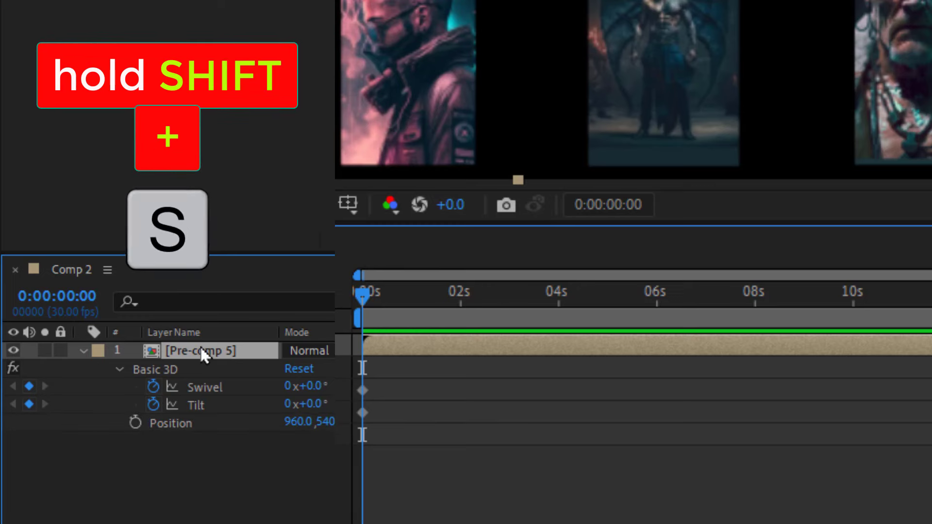
pyautogui.hotkey('shift', 's')
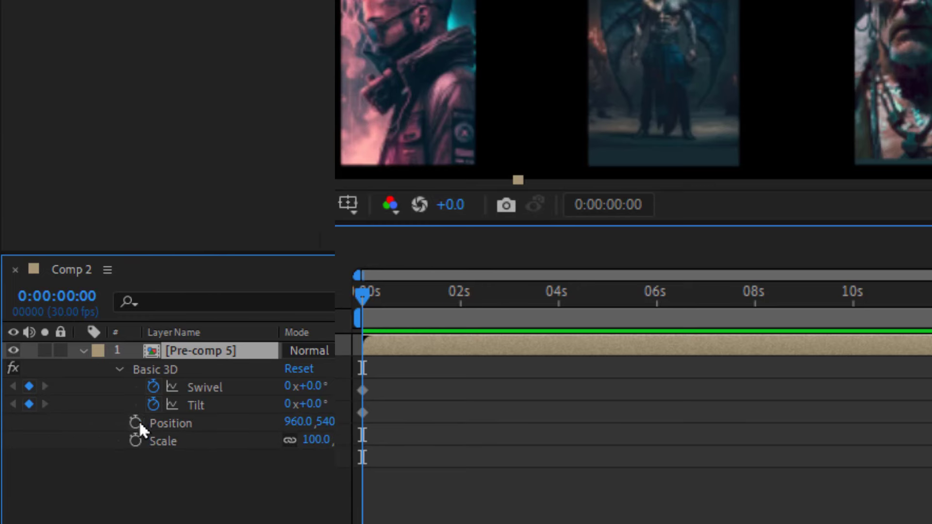
pyautogui.click(139, 423)
pyautogui.click(134, 440)
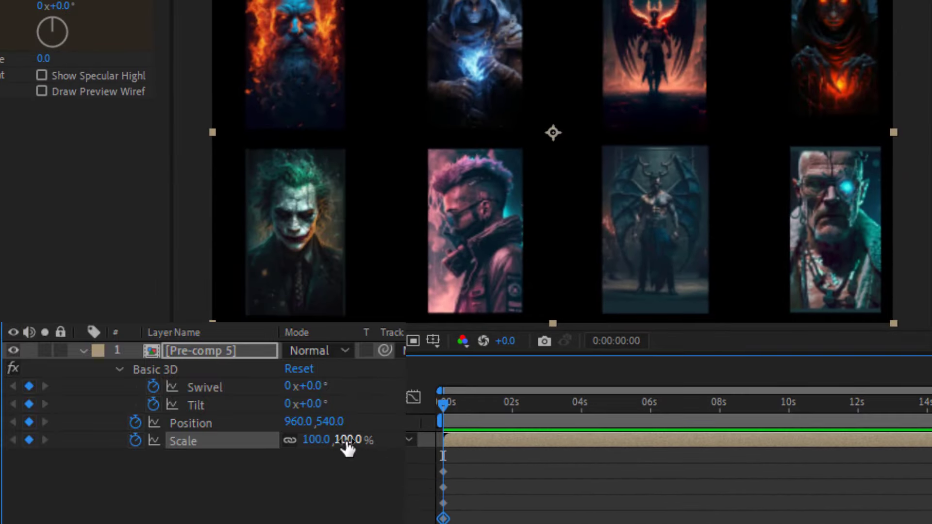
pyautogui.moveTo(345, 440); pyautogui.dragTo(316, 440)
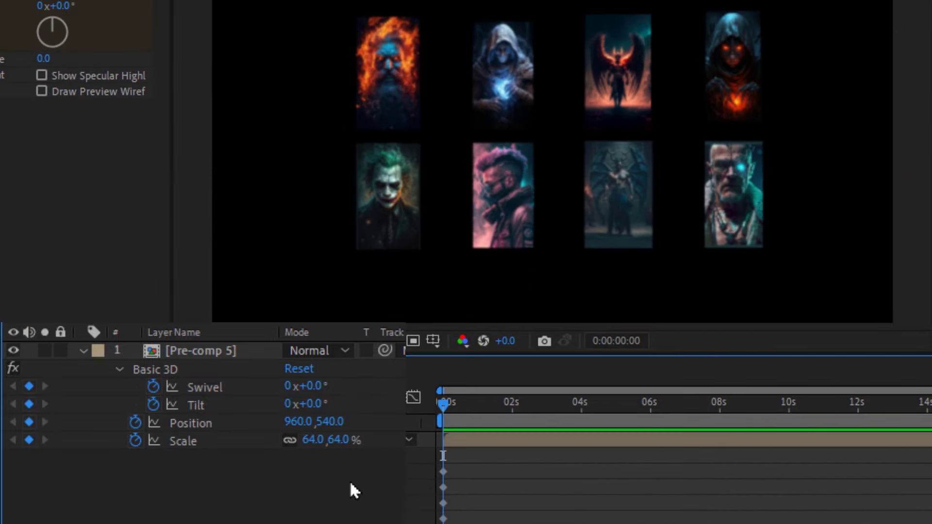
# At ~2 s scale to 181%, swivel and tilt onto the Joker; at ~4 s shift to the fiery bearded portrait
pyautogui.moveTo(443, 403); pyautogui.dragTo(511, 408)
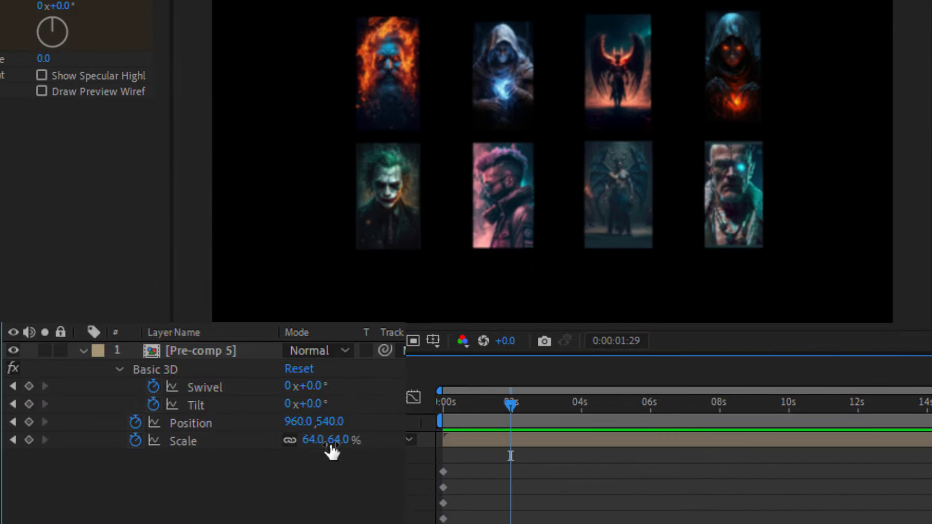
pyautogui.moveTo(332, 440); pyautogui.dragTo(427, 440)
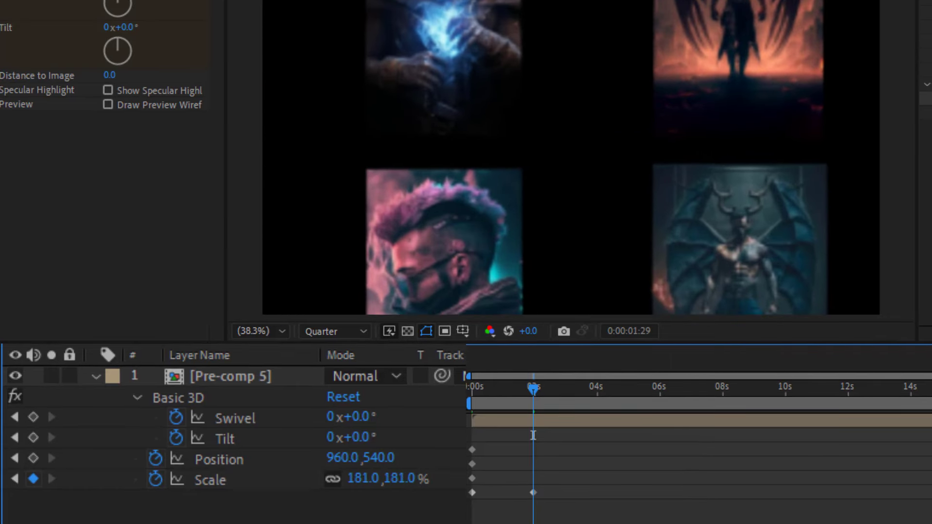
pyautogui.moveTo(437, 218); pyautogui.dragTo(626, 219)
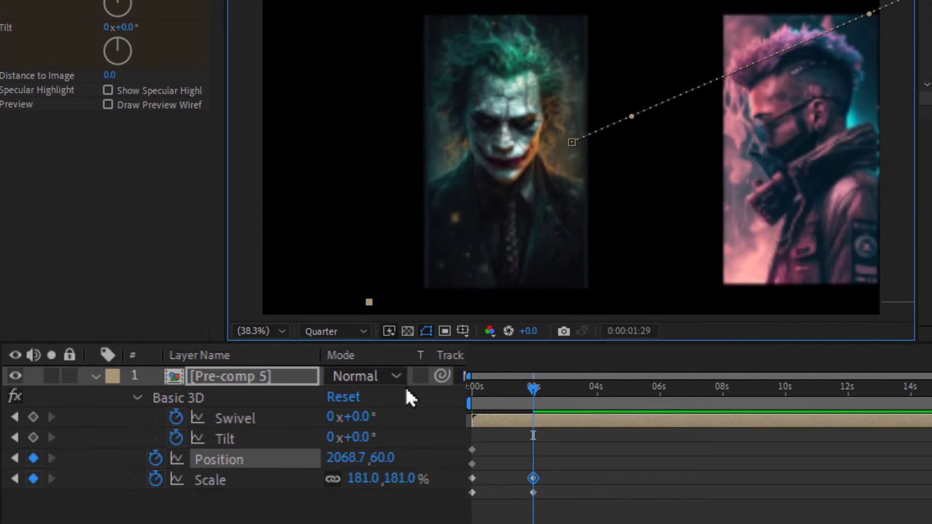
pyautogui.moveTo(354, 420)
pyautogui.mouseDown()
pyautogui.moveTo(337, 421)
pyautogui.moveTo(328, 443)
pyautogui.mouseUp()
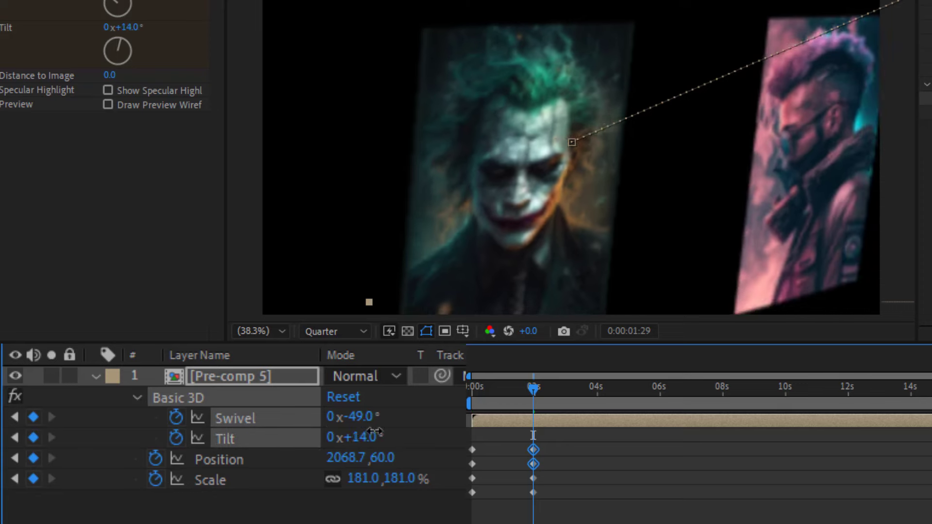
pyautogui.moveTo(609, 306); pyautogui.dragTo(509, 236)
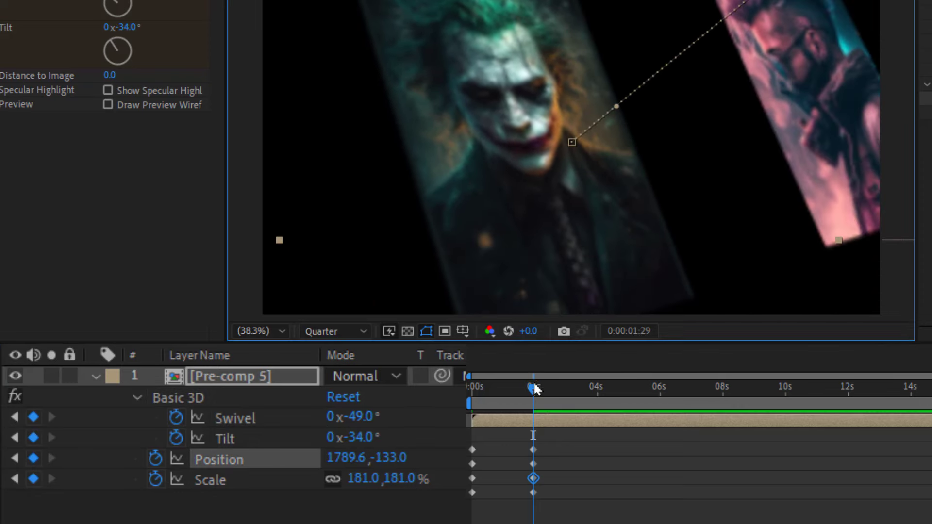
pyautogui.moveTo(532, 125); pyautogui.dragTo(587, 338)
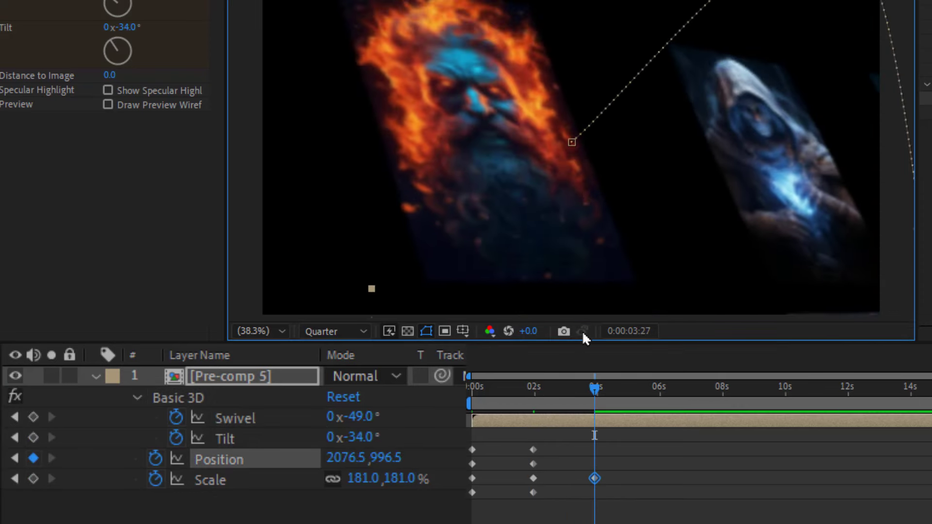
pyautogui.moveTo(634, 443); pyautogui.dragTo(471, 517)
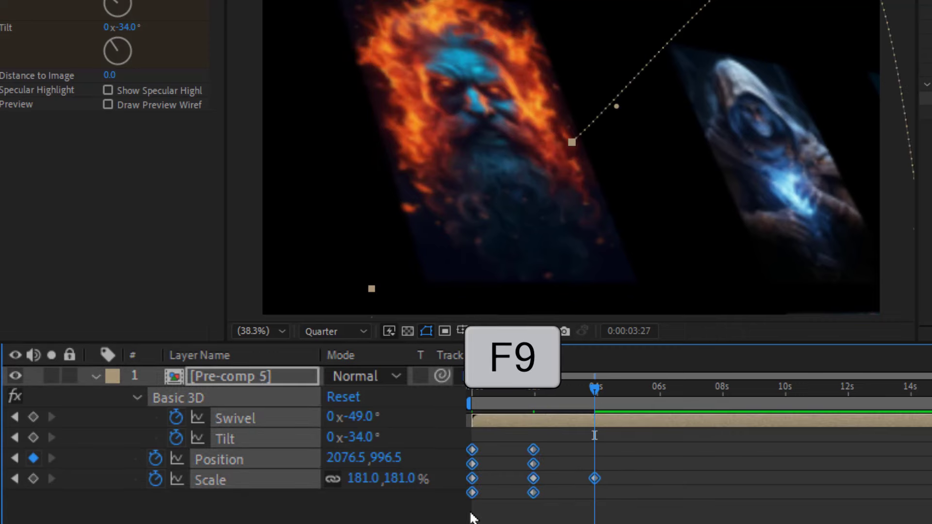
# Easy-ease the keyframes and sharpen the position speed curve in the Graph Editor
pyautogui.press('F9')
pyautogui.click(243, 460)
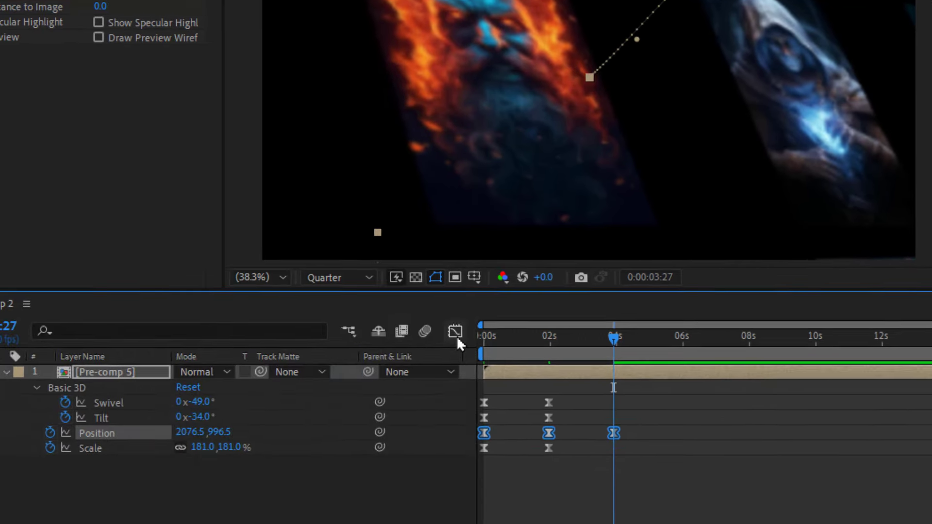
pyautogui.click(456, 334)
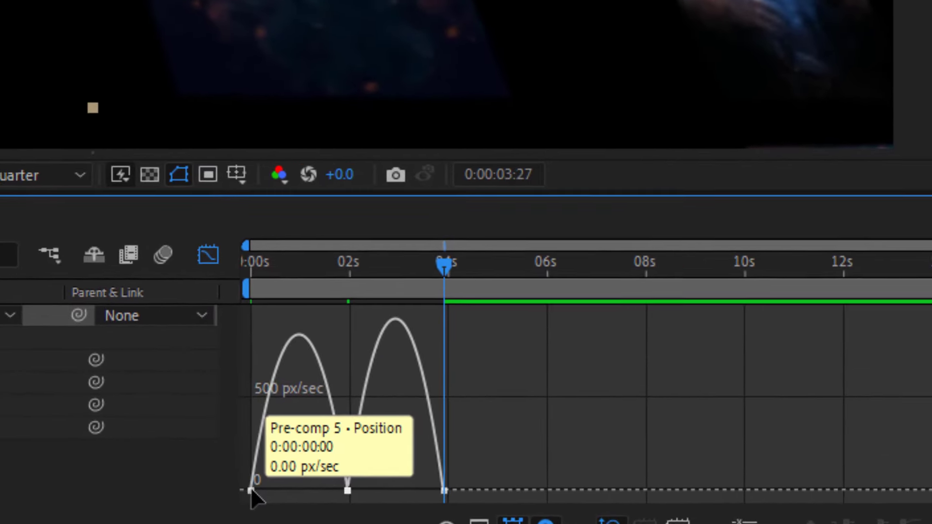
pyautogui.click(412, 472)
pyautogui.moveTo(422, 472); pyautogui.dragTo(515, 474)
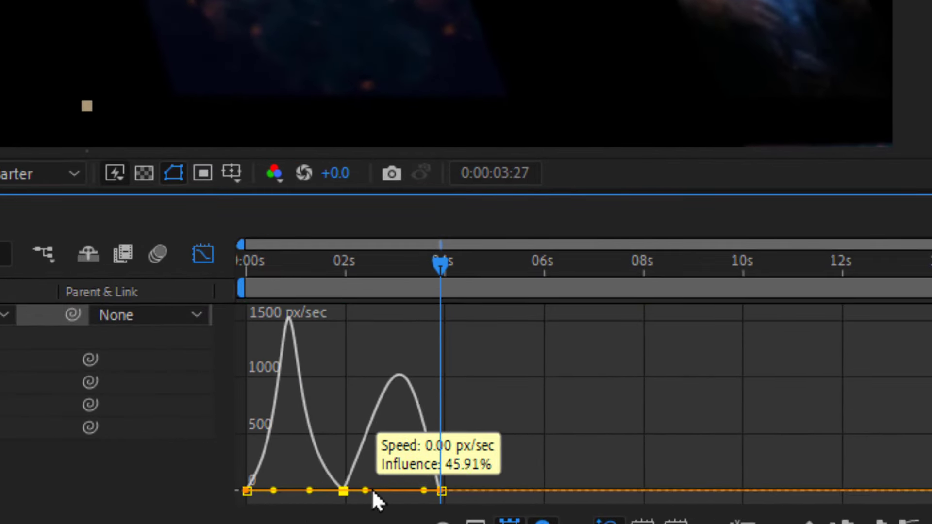
pyautogui.moveTo(374, 501); pyautogui.dragTo(402, 506)
pyautogui.moveTo(461, 372)
pyautogui.mouseDown()
pyautogui.moveTo(343, 381)
pyautogui.moveTo(463, 380)
pyautogui.mouseUp()
# At about 5 s, slide the cards left, swivel them to +21°, and raise them
pyautogui.click(312, 366)
pyautogui.click(503, 373)
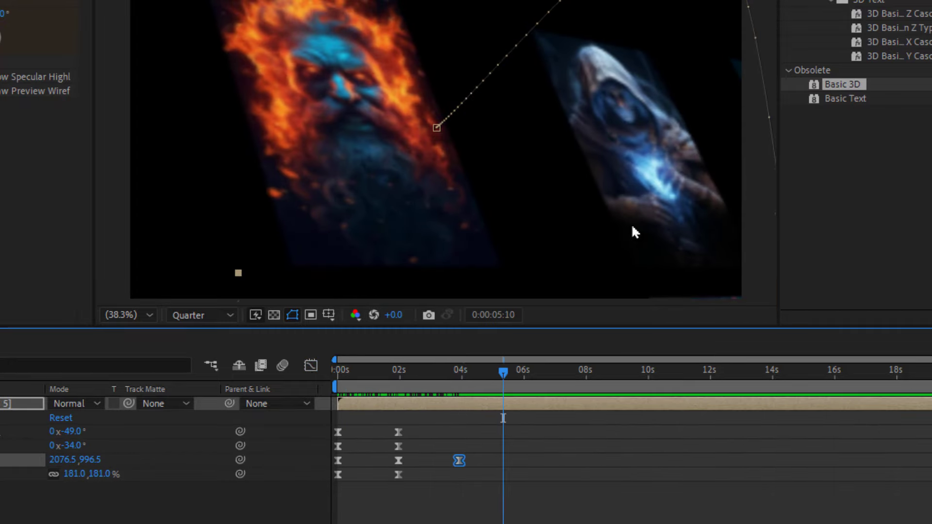
pyautogui.moveTo(633, 228); pyautogui.dragTo(326, 227)
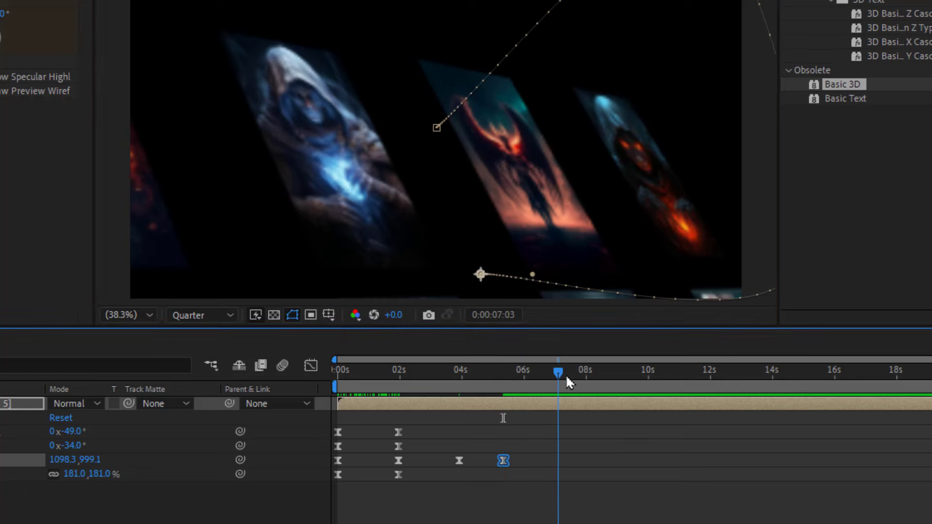
pyautogui.moveTo(544, 248); pyautogui.dragTo(354, 250)
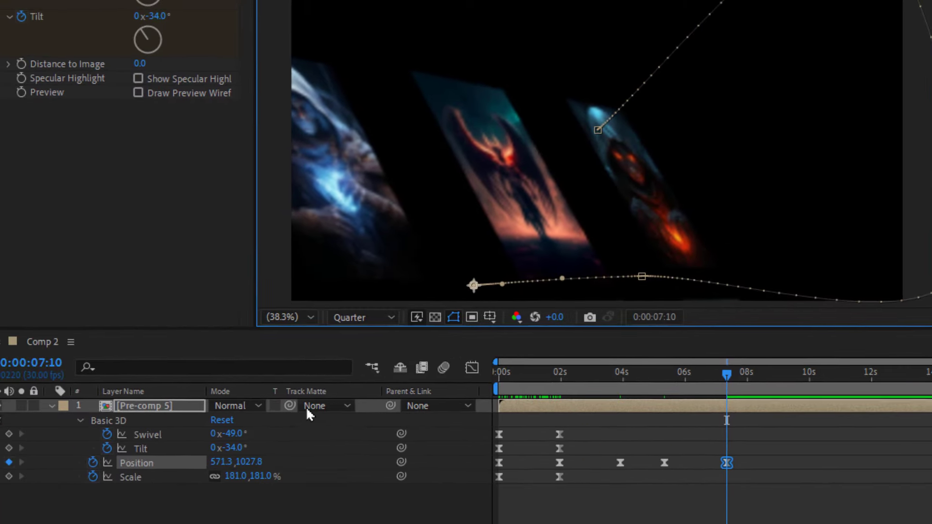
pyautogui.moveTo(253, 433)
pyautogui.mouseDown()
pyautogui.moveTo(731, 277)
pyautogui.moveTo(625, 235)
pyautogui.mouseUp()
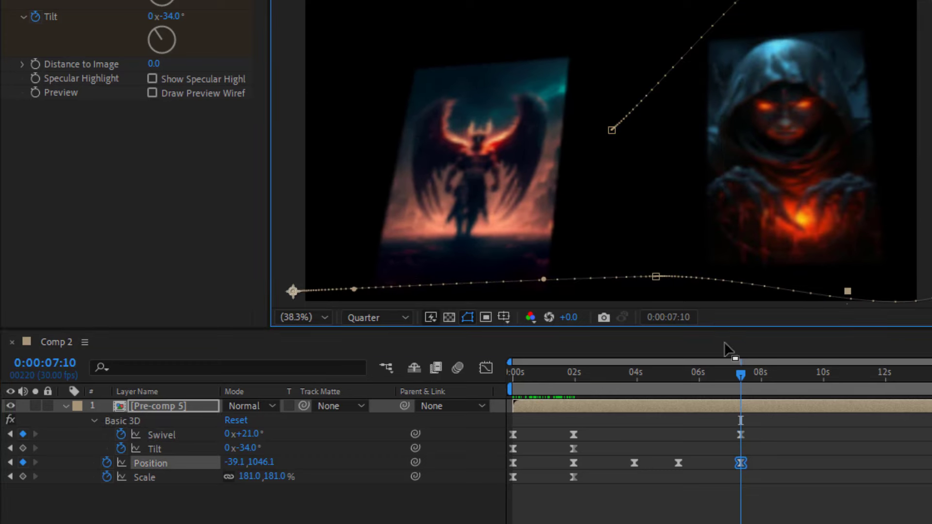
pyautogui.moveTo(803, 263); pyautogui.dragTo(630, 126)
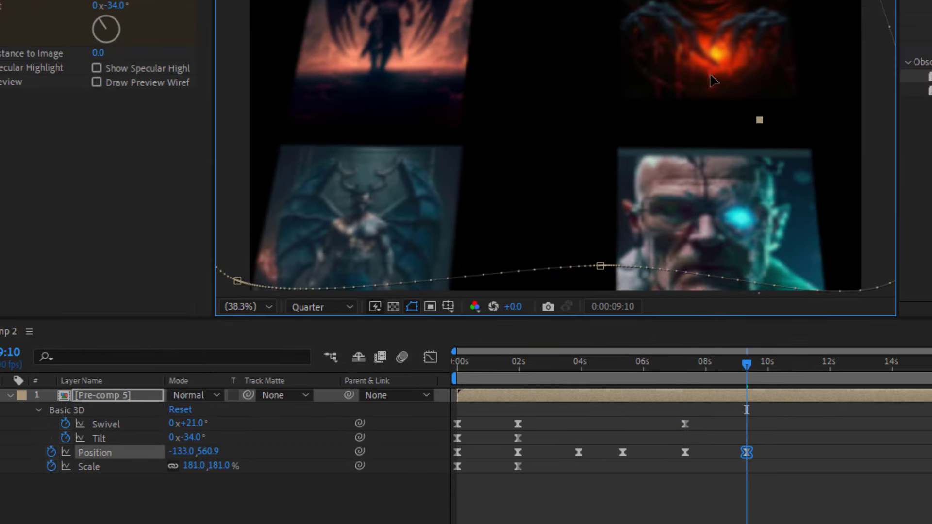
pyautogui.moveTo(572, 108); pyautogui.dragTo(572, 103)
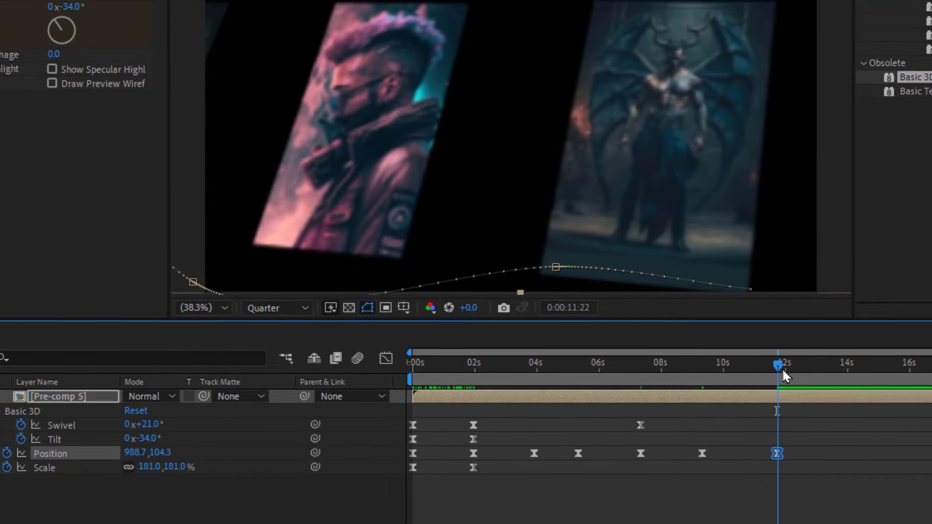
# At about 14 s, pan onto the Joker portrait, swivel to -50°, and move it up
pyautogui.moveTo(782, 368); pyautogui.dragTo(846, 366)
pyautogui.moveTo(340, 194); pyautogui.dragTo(583, 215)
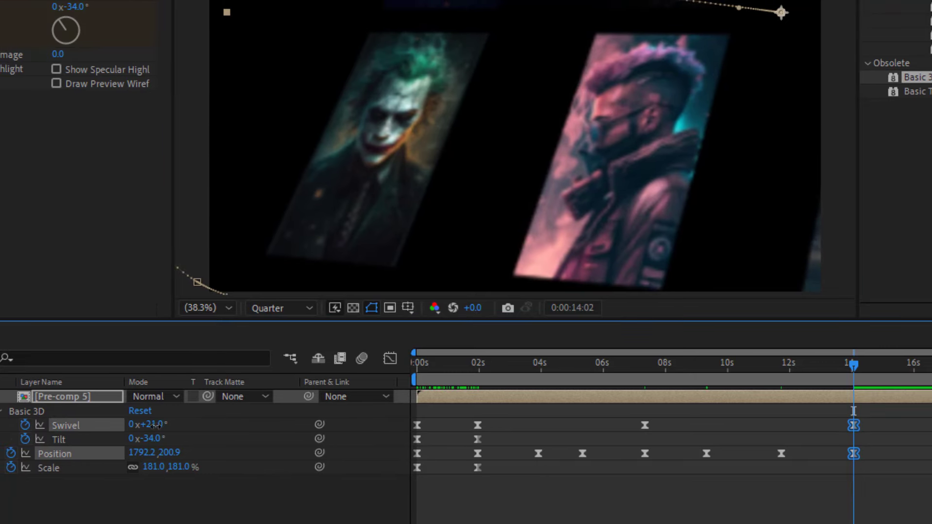
pyautogui.moveTo(156, 425); pyautogui.dragTo(97, 426)
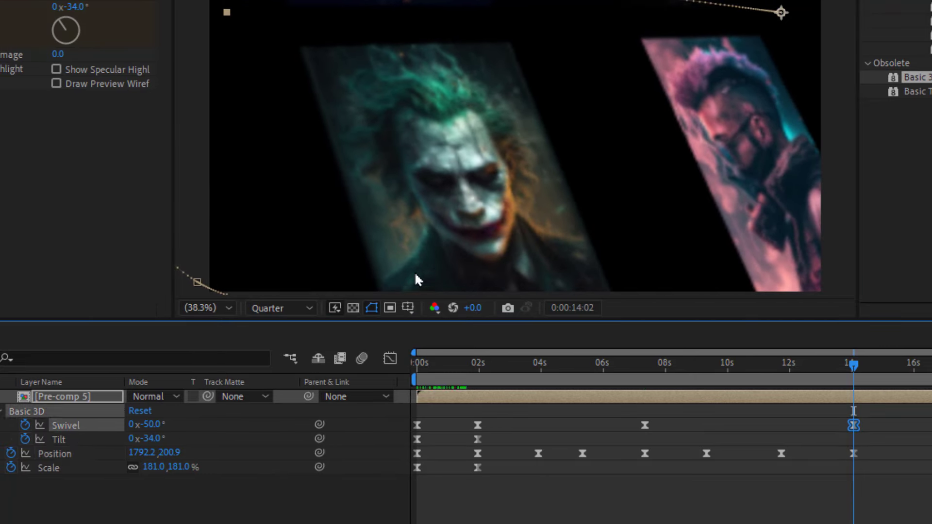
pyautogui.moveTo(417, 280); pyautogui.dragTo(402, 104)
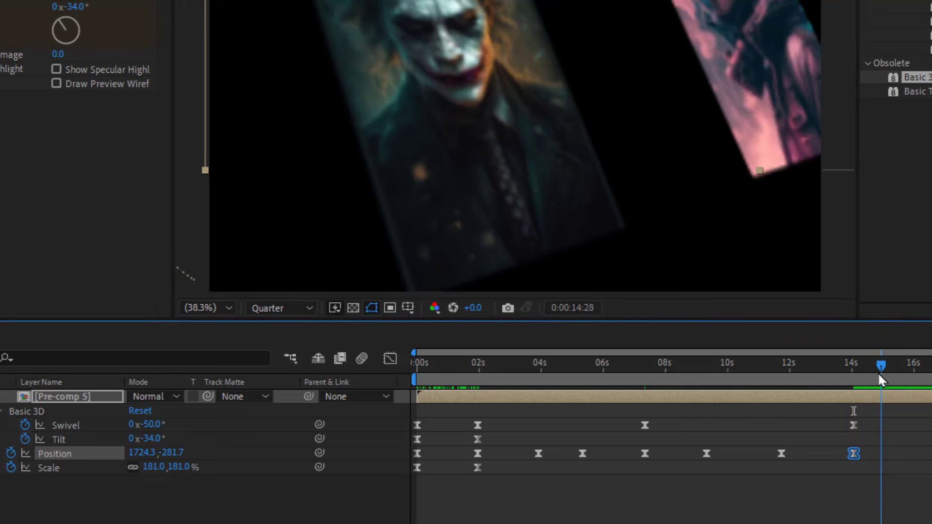
pyautogui.moveTo(204, 510); pyautogui.dragTo(97, 413)
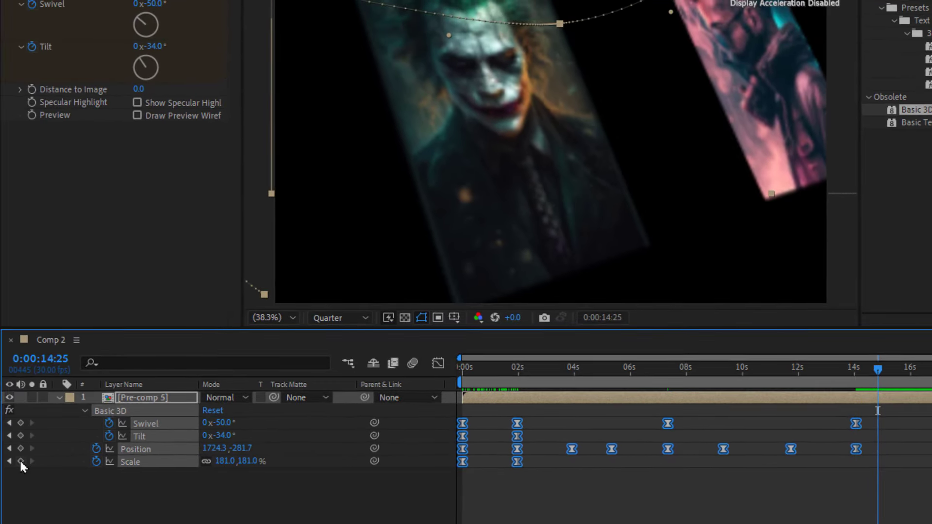
# Keyframe and reset Swivel, Tilt, Position and Scale at 0:00:15:18, then preview from the start
pyautogui.click(20, 461)
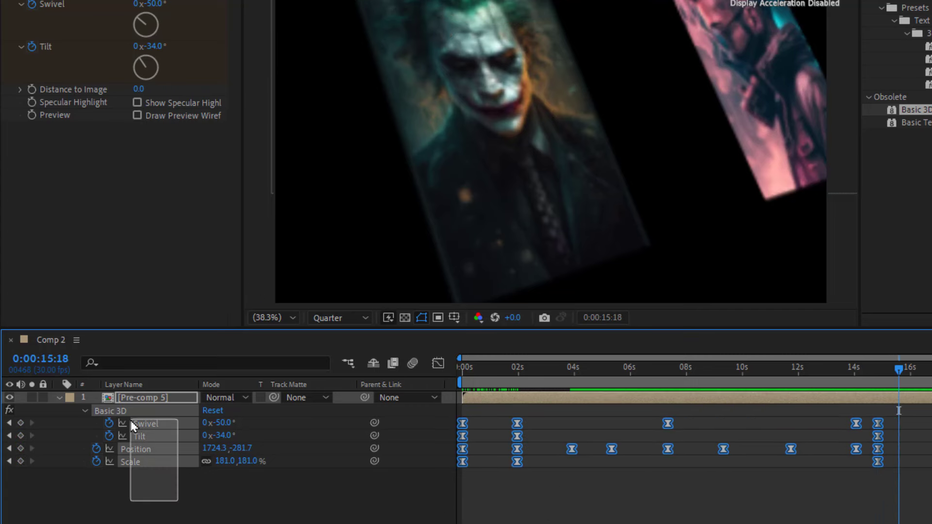
pyautogui.rightClick(145, 465)
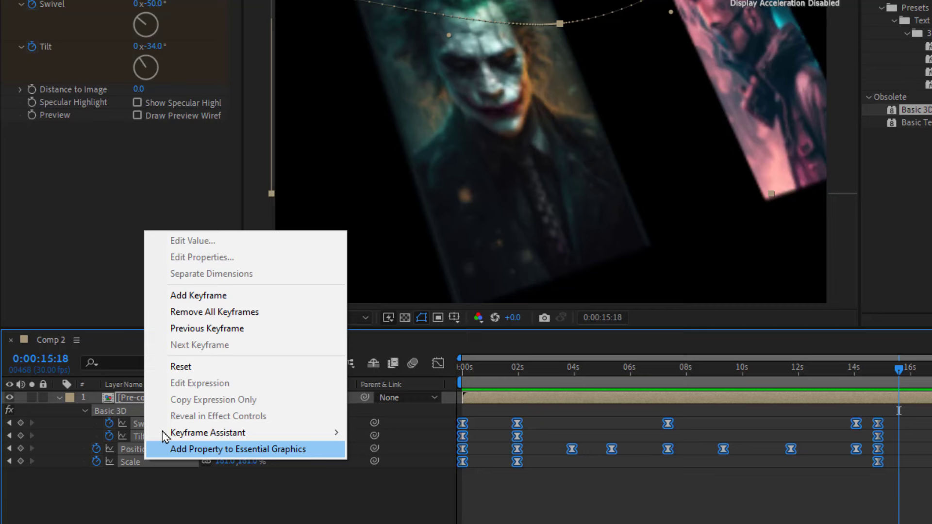
pyautogui.click(193, 369)
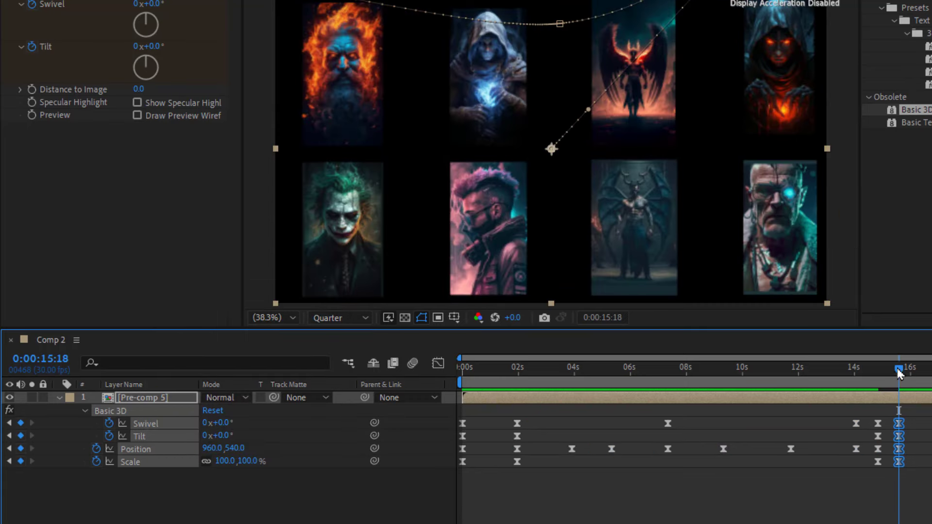
pyautogui.moveTo(899, 372); pyautogui.dragTo(436, 402)
pyautogui.press('u')
pyautogui.press('space')
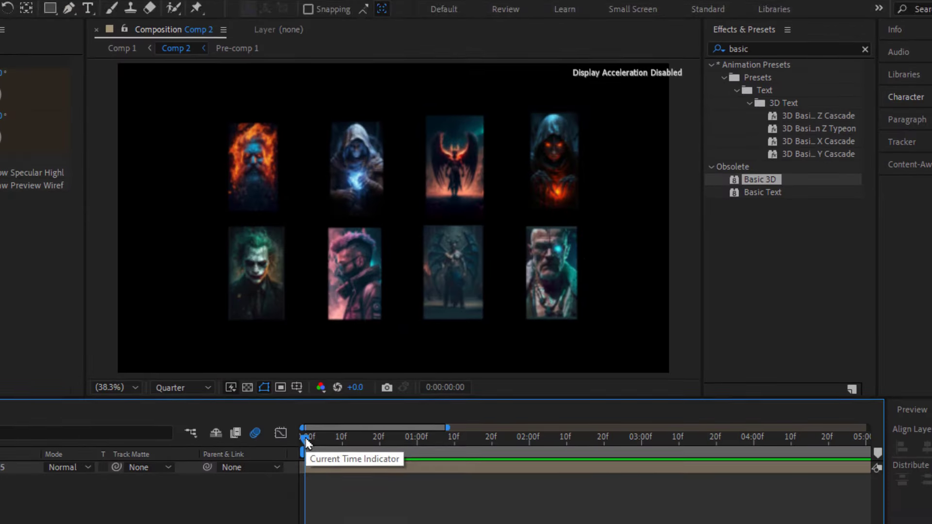
# Create a full-frame cyan solid and set its track matte to Pre-comp 5
pyautogui.rightClick(256, 487)
pyautogui.moveTo(300, 307)
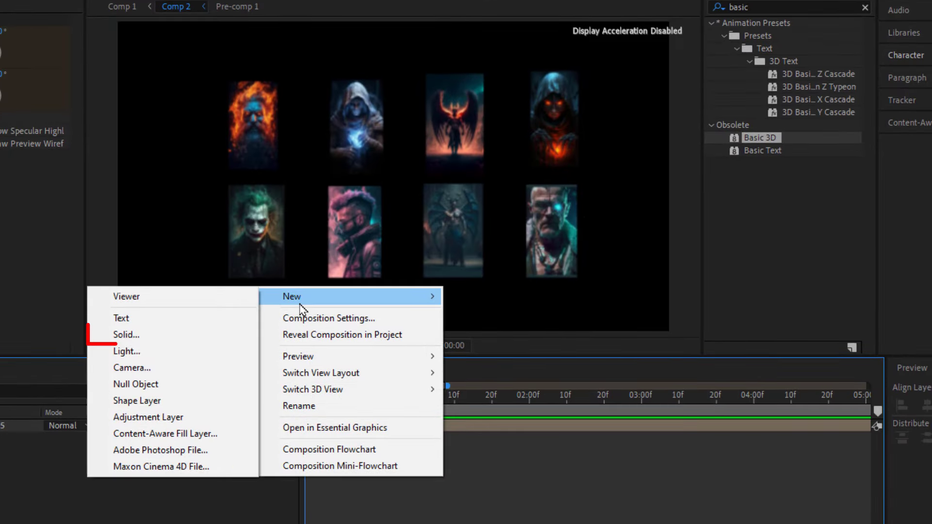
pyautogui.click(210, 338)
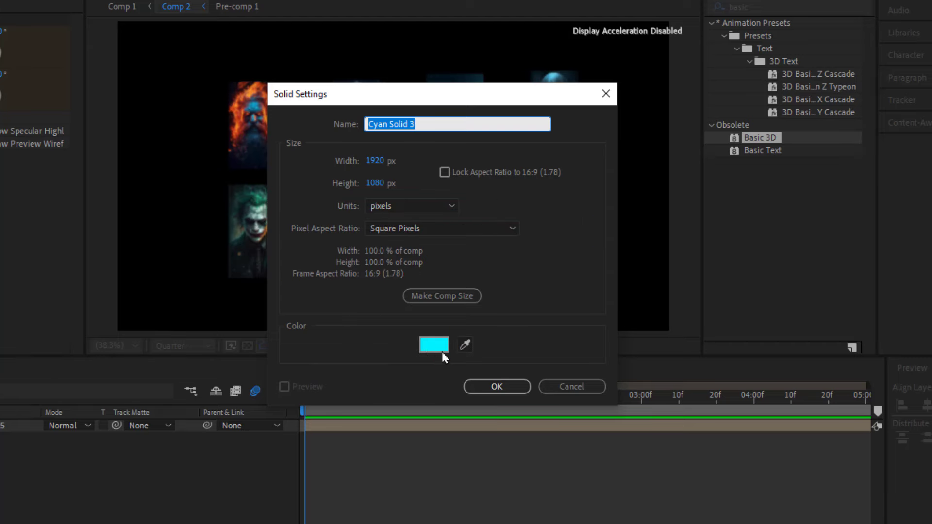
pyautogui.click(491, 388)
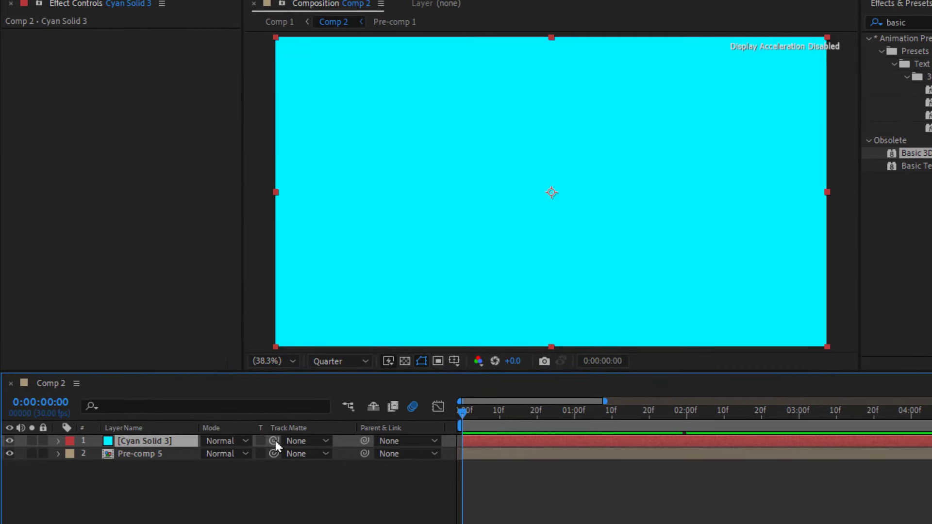
pyautogui.moveTo(157, 461); pyautogui.dragTo(148, 457)
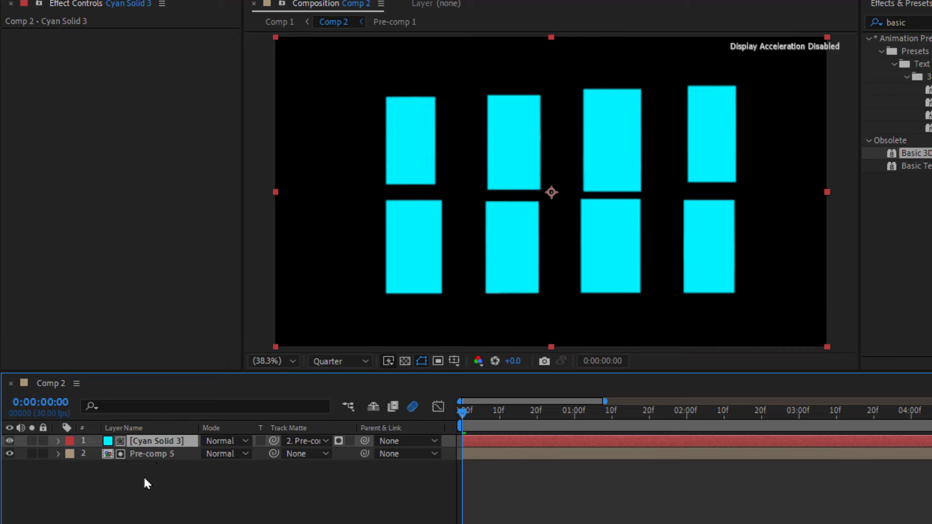
# Set Cyan Solid 3 to Overlay and mask it to a narrow rectangle rotated diagonally
pyautogui.click(223, 440)
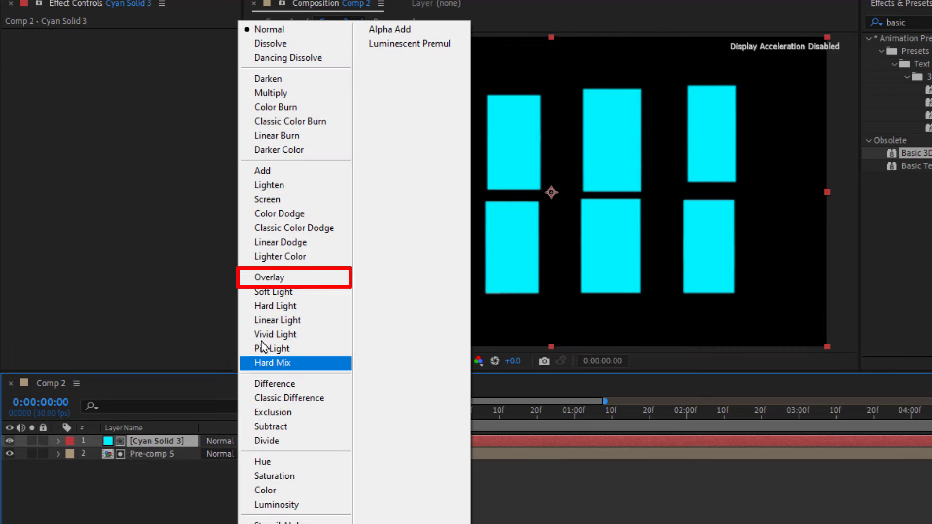
pyautogui.click(296, 279)
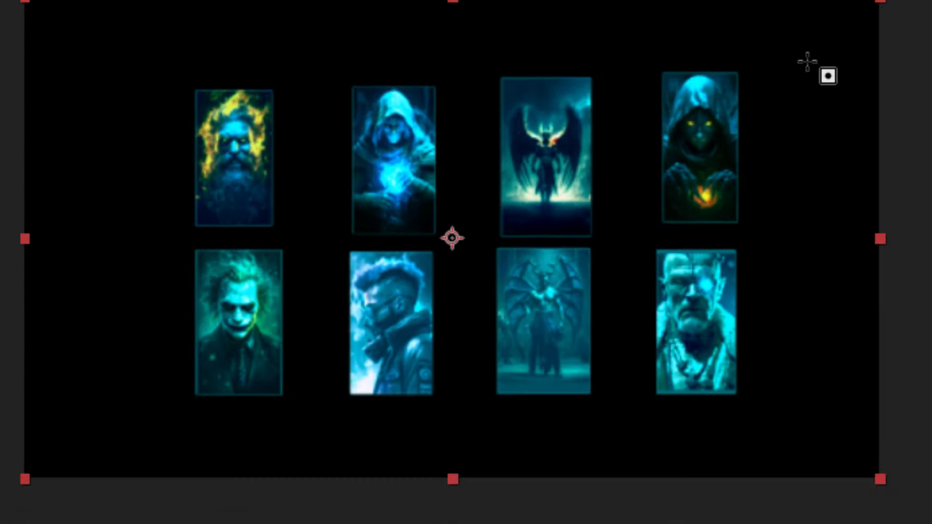
pyautogui.moveTo(718, 60); pyautogui.dragTo(735, 109)
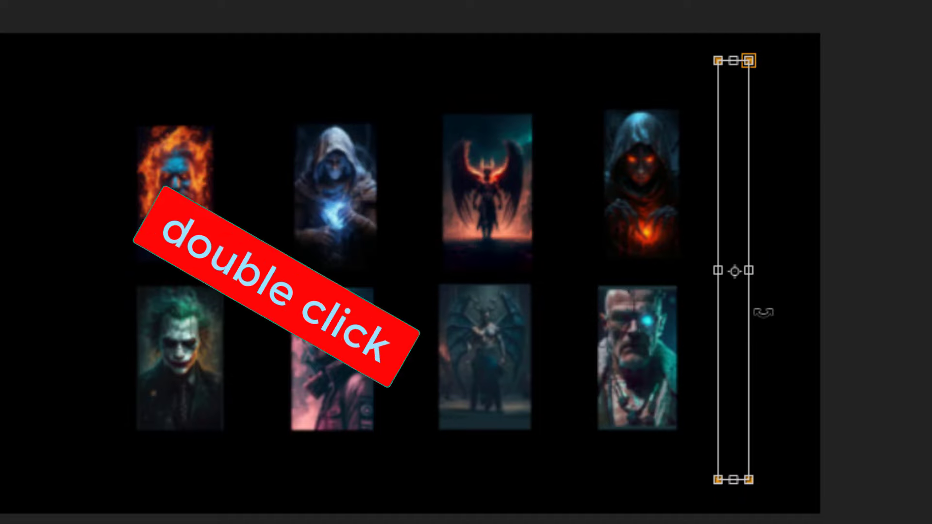
pyautogui.moveTo(766, 312)
pyautogui.mouseDown()
pyautogui.moveTo(714, 299)
pyautogui.moveTo(737, 156)
pyautogui.mouseUp()
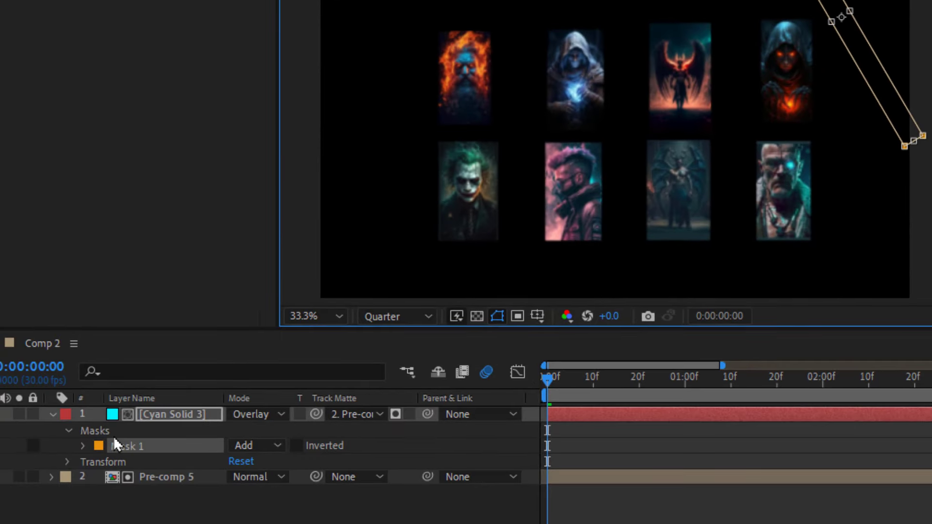
# Keyframe Mask 1's path so the strip moves to the lower left by frame 18, then fit the view
pyautogui.click(83, 446)
pyautogui.click(114, 462)
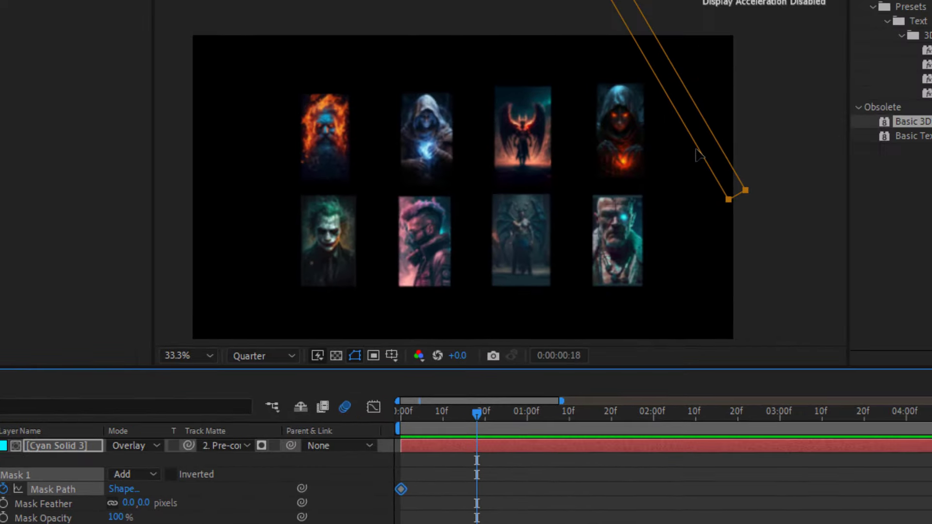
pyautogui.moveTo(869, 105); pyautogui.dragTo(824, 135)
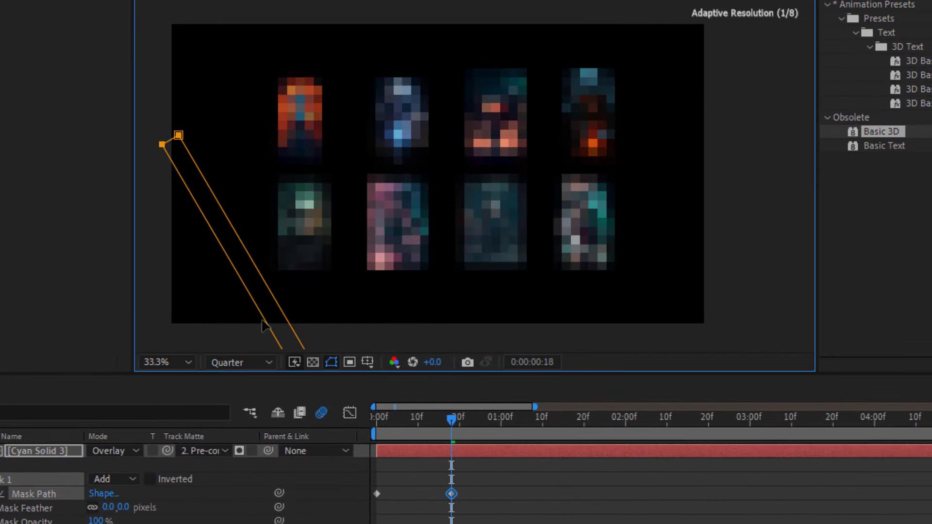
pyautogui.moveTo(452, 419); pyautogui.dragTo(383, 425)
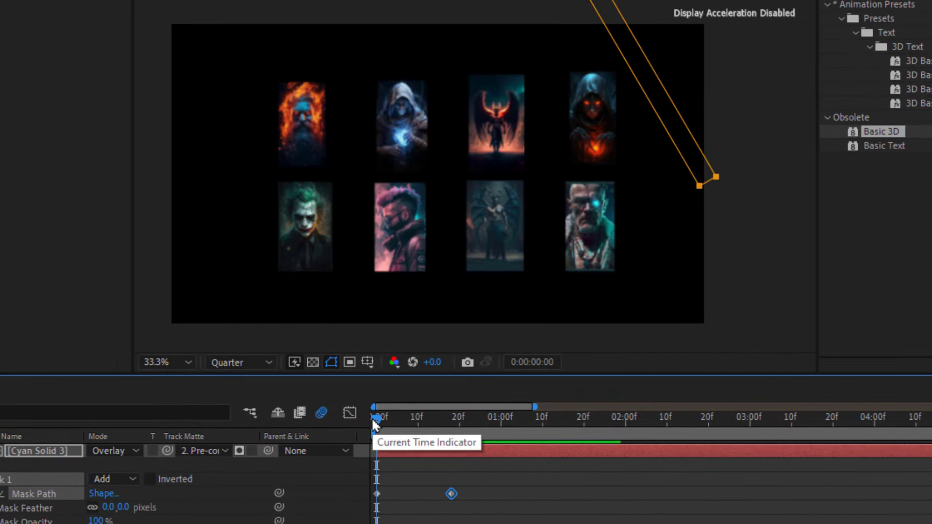
pyautogui.click(164, 363)
pyautogui.click(199, 68)
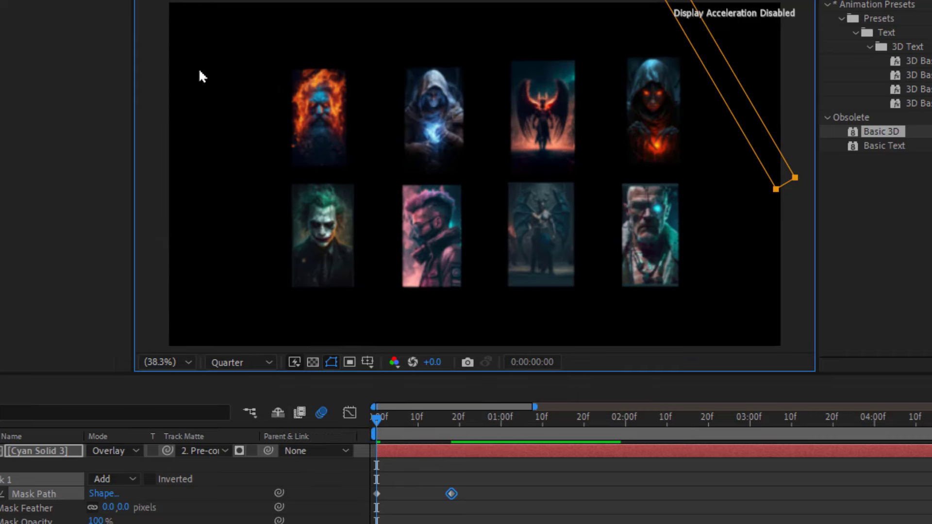
pyautogui.press('u')
pyautogui.press('u')
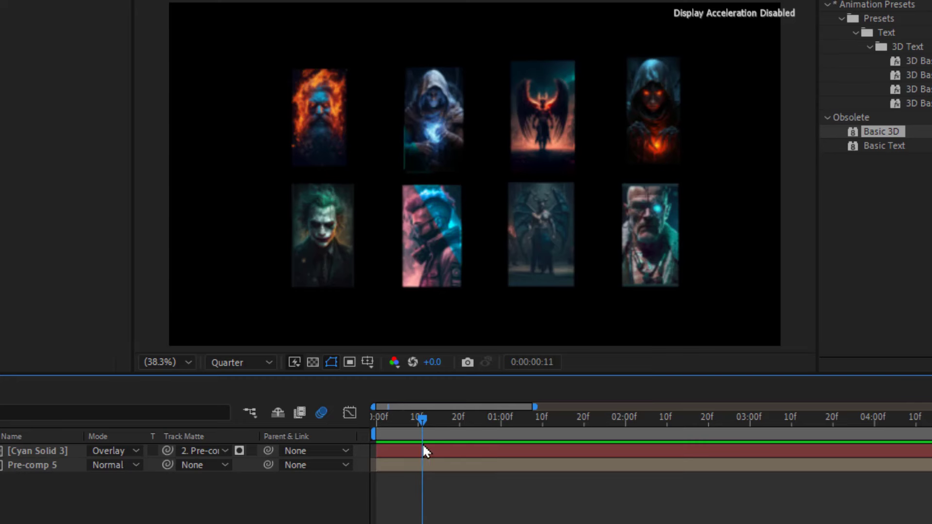
# Switch the preview to Half resolution and set Mask 1's feather to 40 pixels
pyautogui.scroll(3, 427, 245)
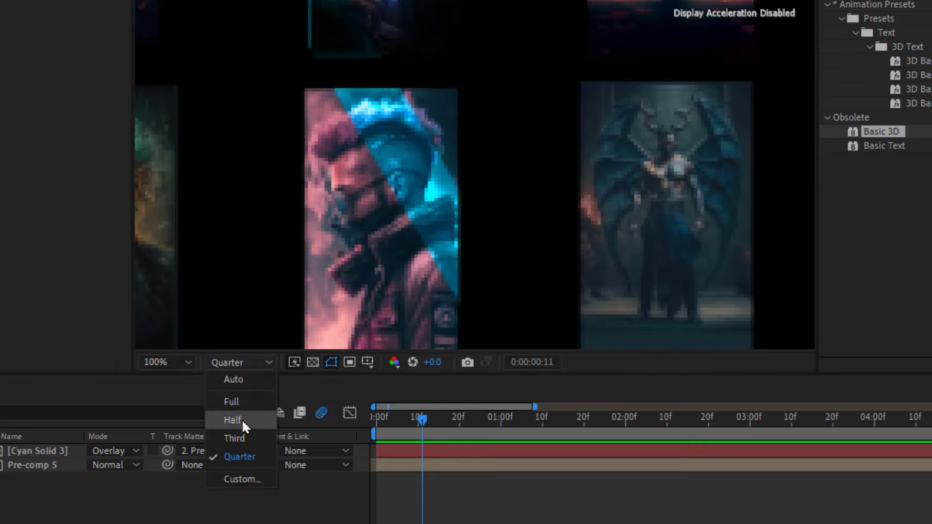
pyautogui.click(242, 419)
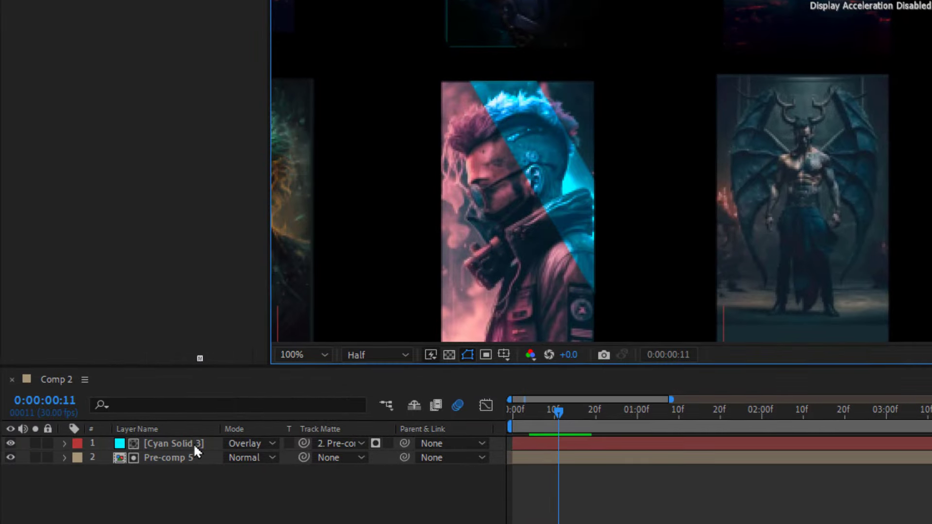
pyautogui.click(194, 443)
pyautogui.press('m')
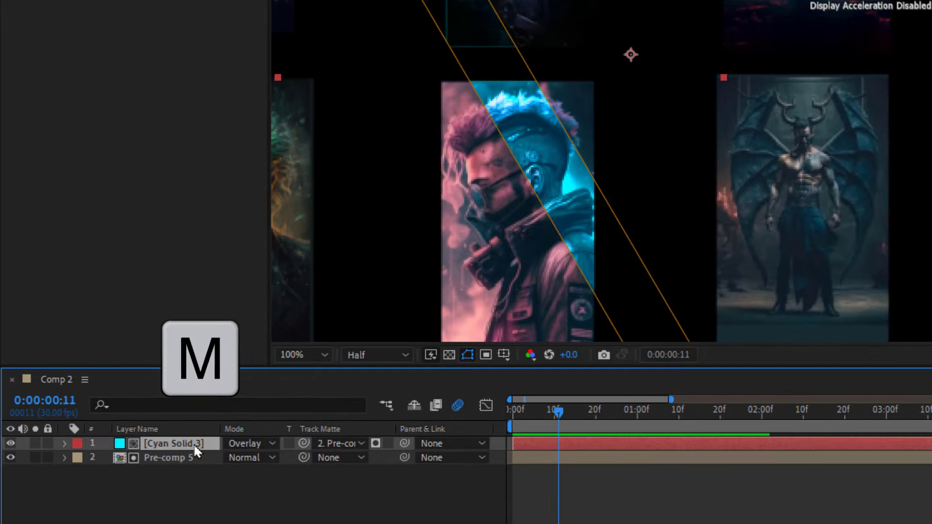
pyautogui.press('m')
pyautogui.click(93, 458)
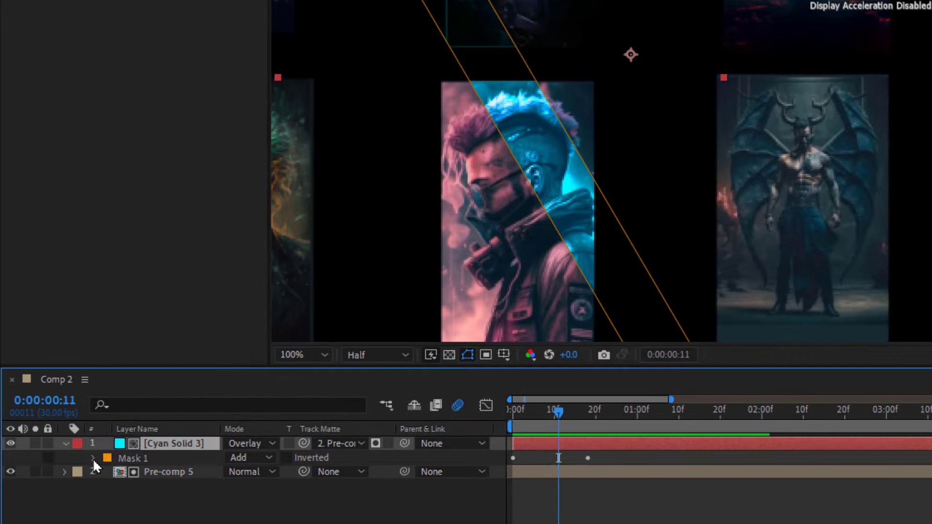
pyautogui.click(93, 460)
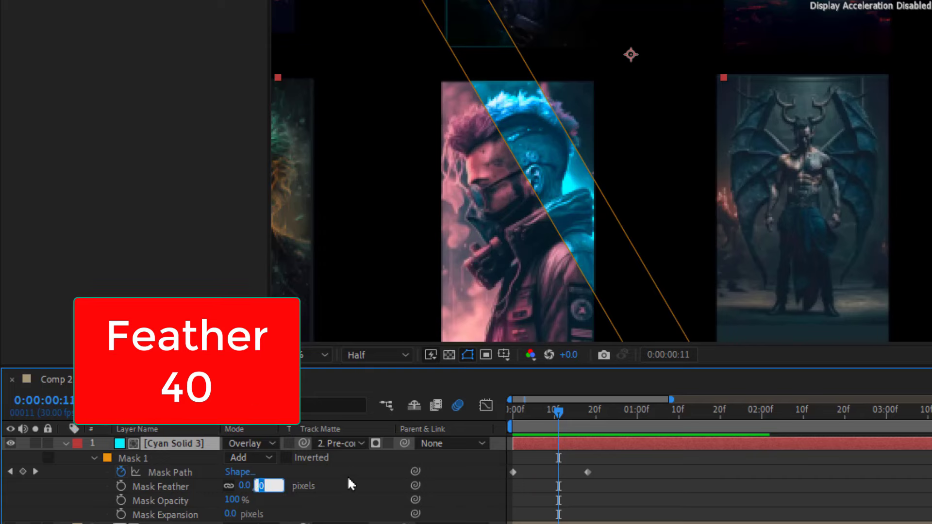
pyautogui.write('40')
pyautogui.press('Return')
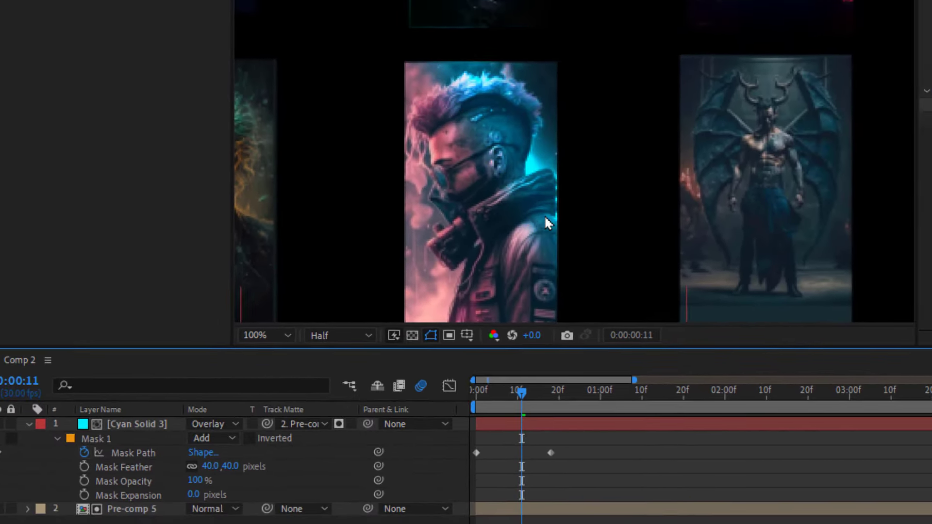
pyautogui.scroll(-2, 424, 313)
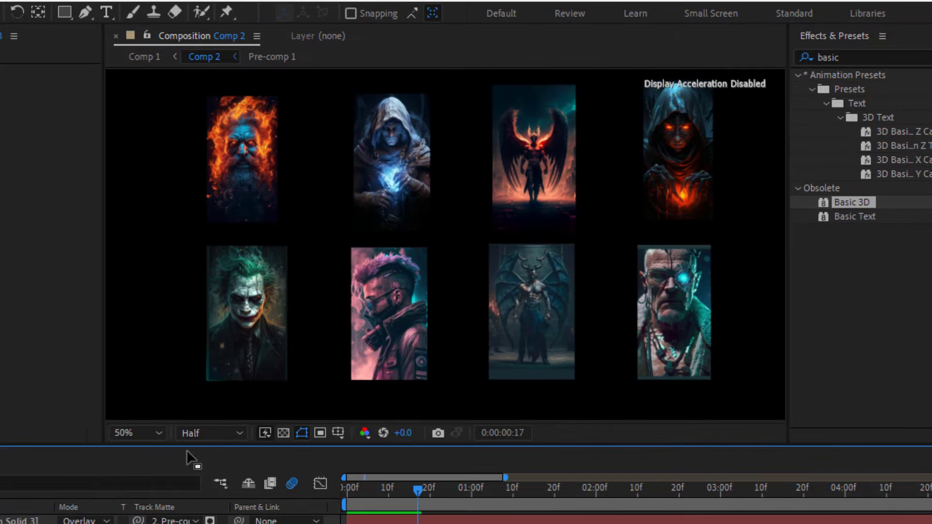
pyautogui.click(136, 432)
pyautogui.click(145, 154)
pyautogui.press('u')
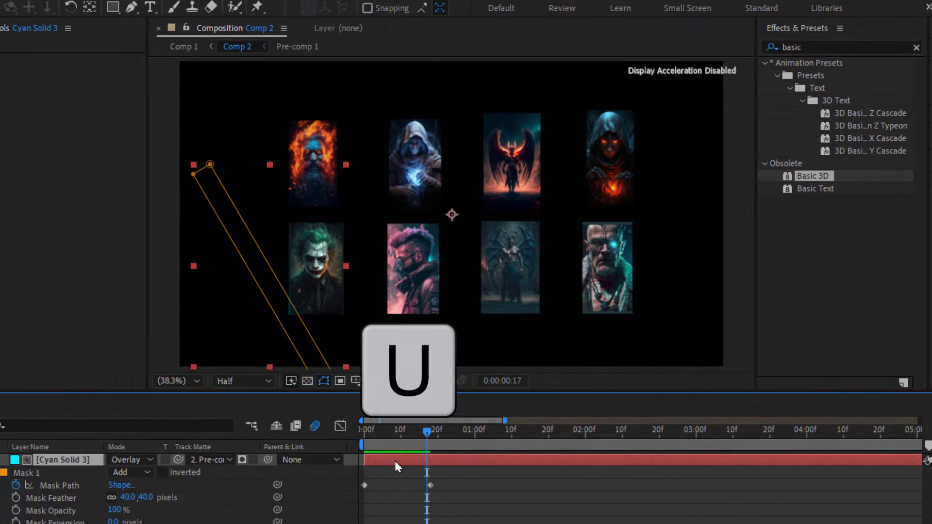
pyautogui.press('u')
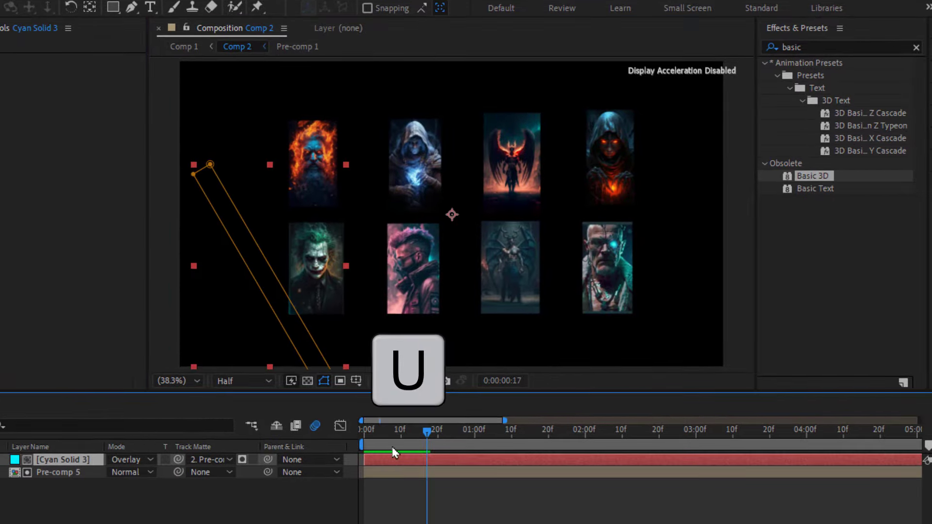
pyautogui.click(364, 431)
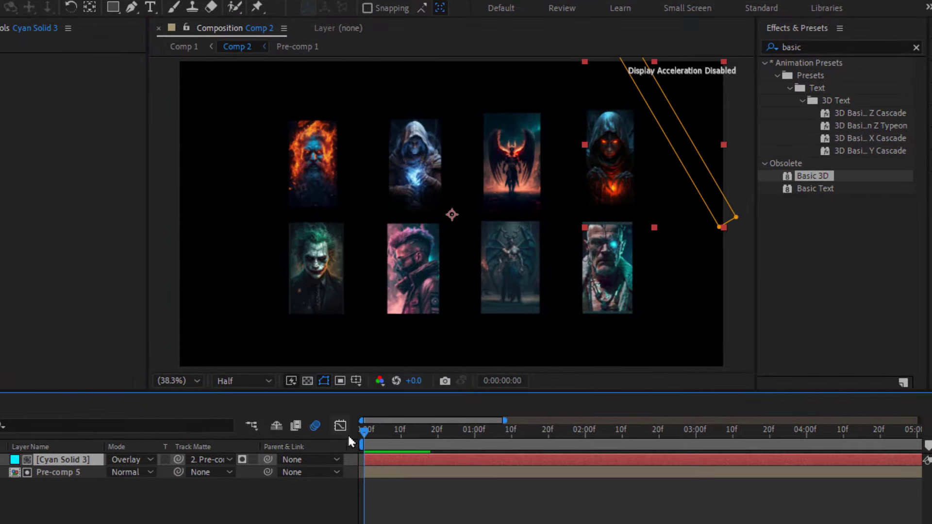